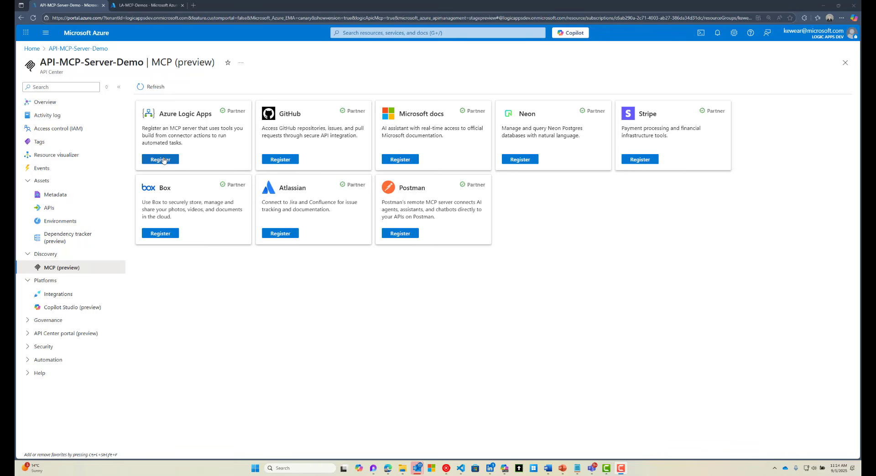
Start registering an MCP server with Azure Logic Apps and select LA-MCP-Demos as its logic app.
left_click(163, 160)
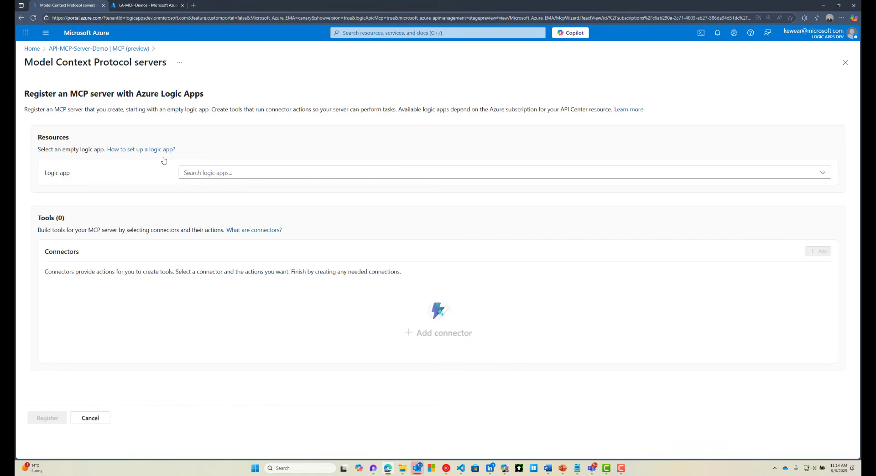
left_click(203, 172)
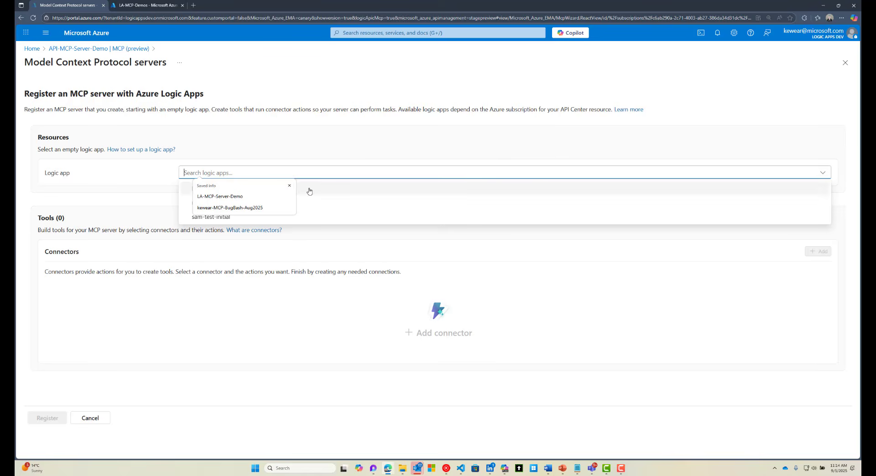
left_click(290, 186)
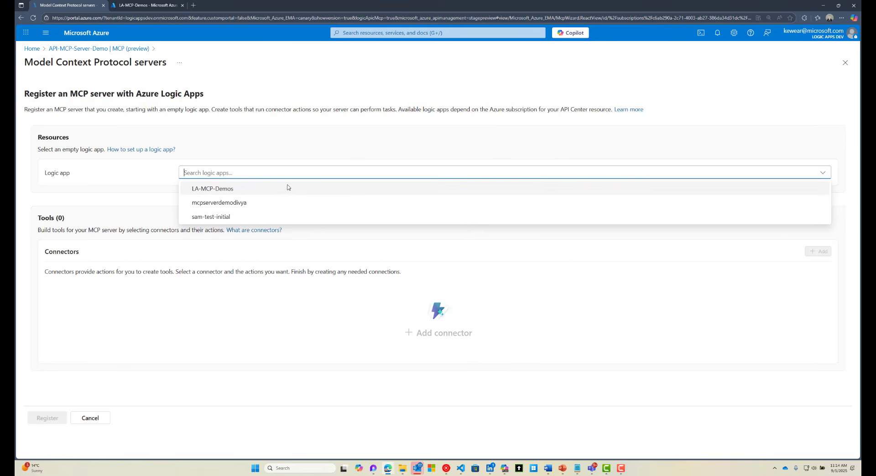
left_click(249, 189)
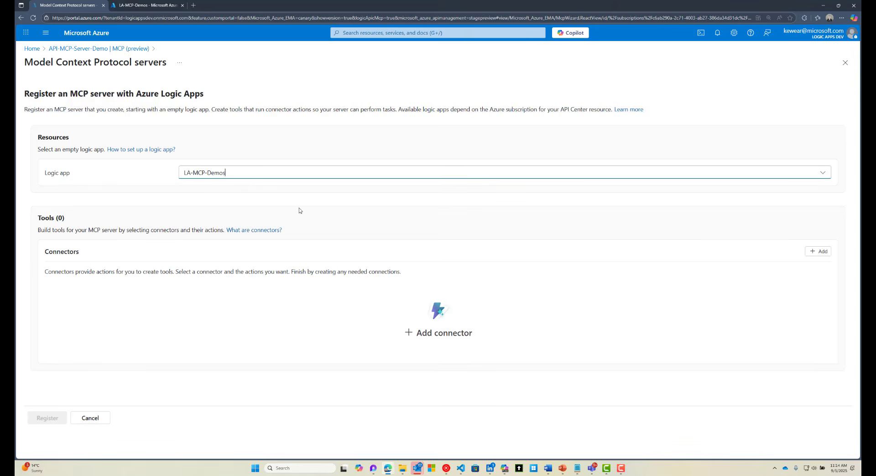
Start adding a connector to the MCP server and search the connector catalog for "sale".
left_click(816, 251)
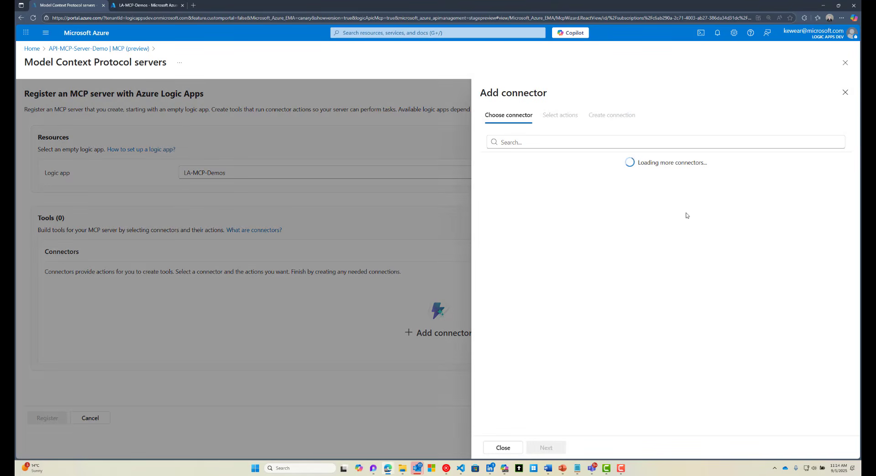
left_click(552, 145)
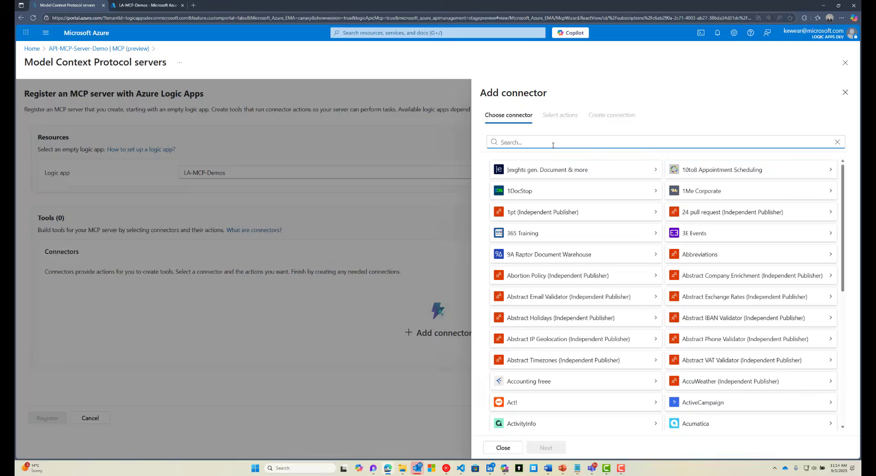
type("s")
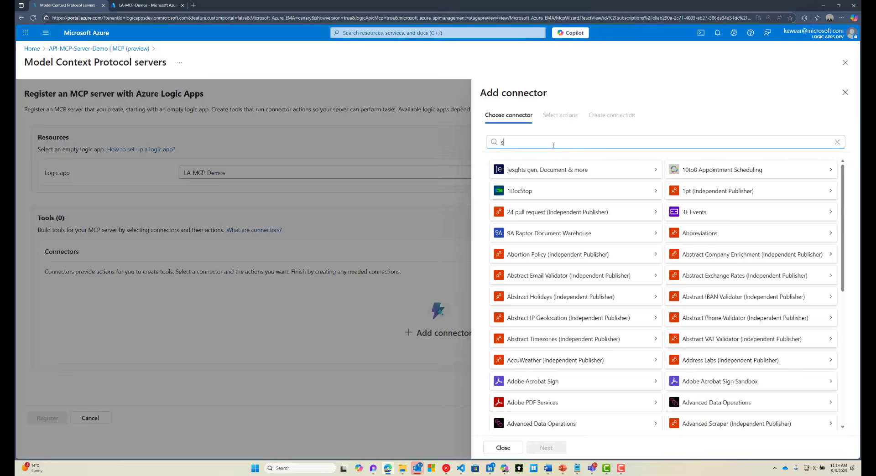
type("ale")
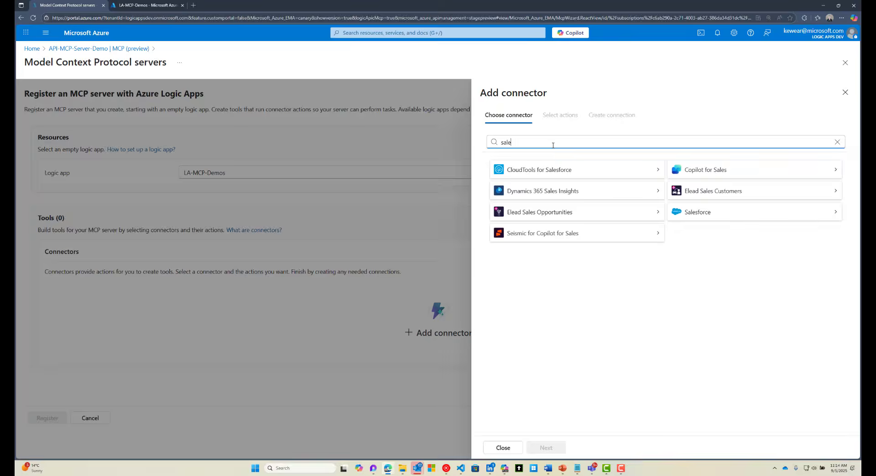
Replace the connector search with "offic" to look through the Office connectors.
key("BackSpace")
key("BackSpace")
key("BackSpace")
key("BackSpace")
type("offic")
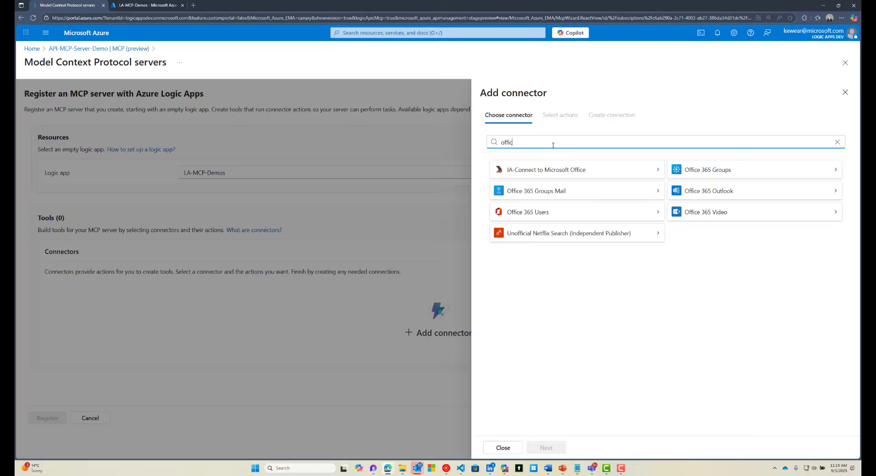
Search the connector catalog for "service" and clear the search term.
key("BackSpace")
key("BackSpace")
key("BackSpace")
key("BackSpace")
type("se")
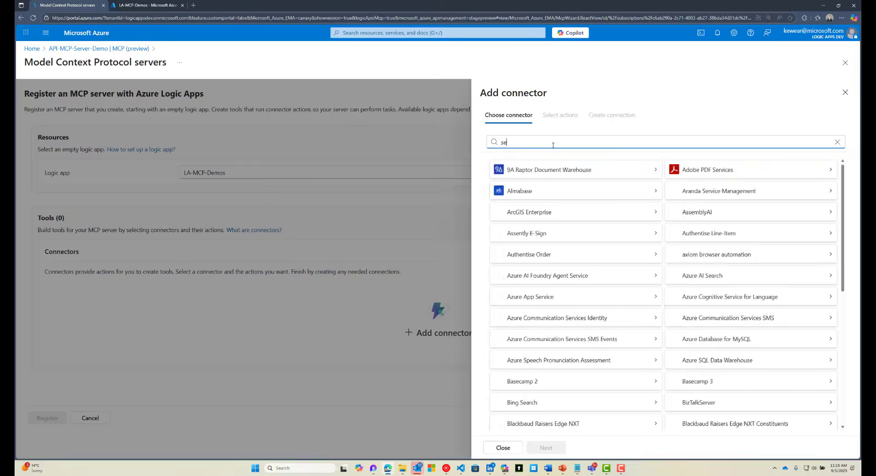
type("rvicew")
key("BackSpace")
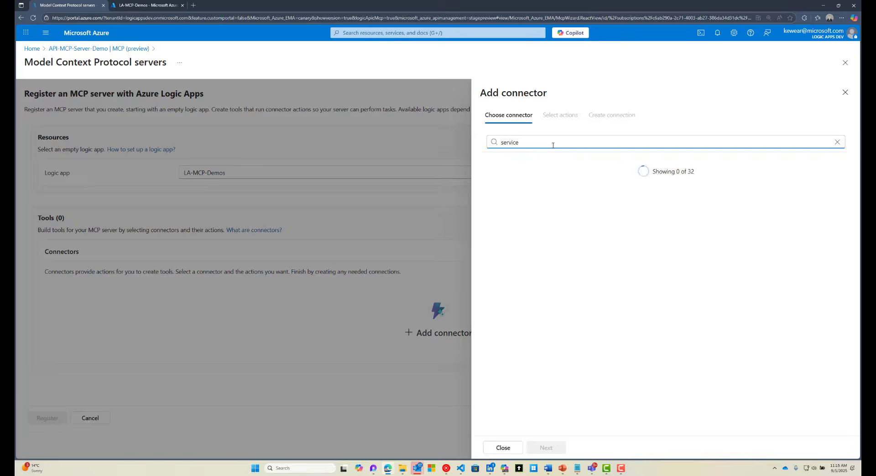
type("n")
key("BackSpace")
key("BackSpace")
key("BackSpace")
key("BackSpace")
key("BackSpace")
key("BackSpace")
key("BackSpace")
key("BackSpace")
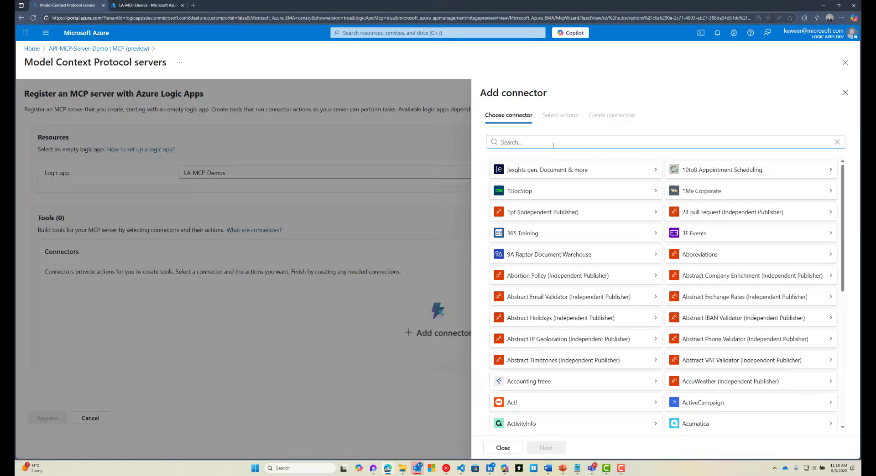
Choose the Salesforce connector and select its Create record, Get Account records, Update record (V3) and Get Opportunity records actions.
type("sal")
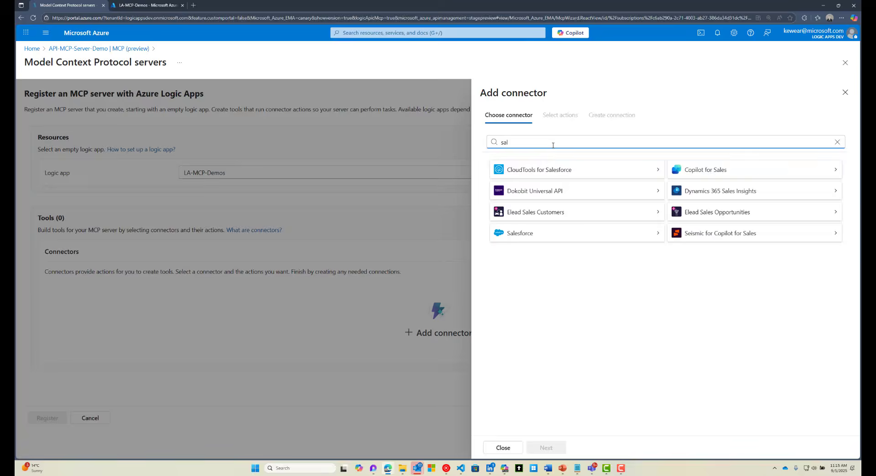
left_click(650, 234)
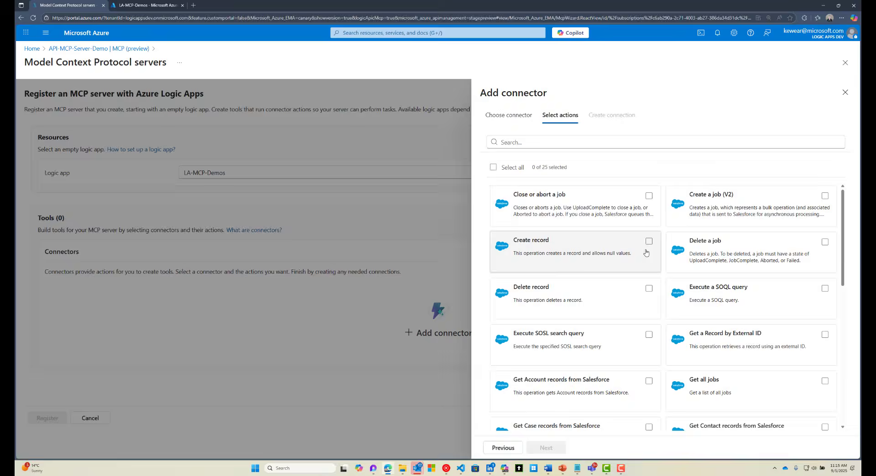
left_click(648, 241)
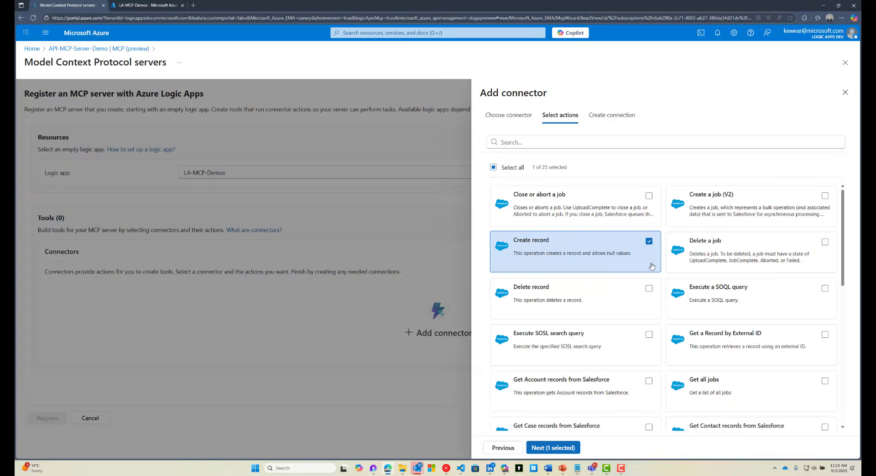
scroll(652, 266, "down", 3)
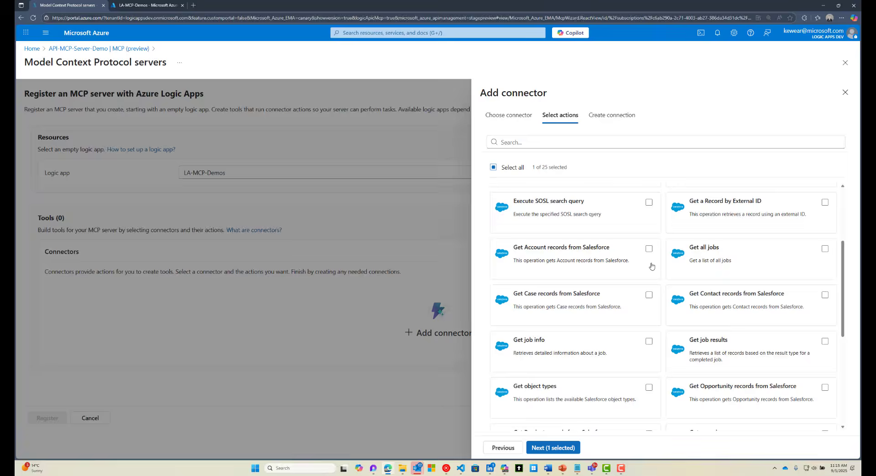
left_click(632, 257)
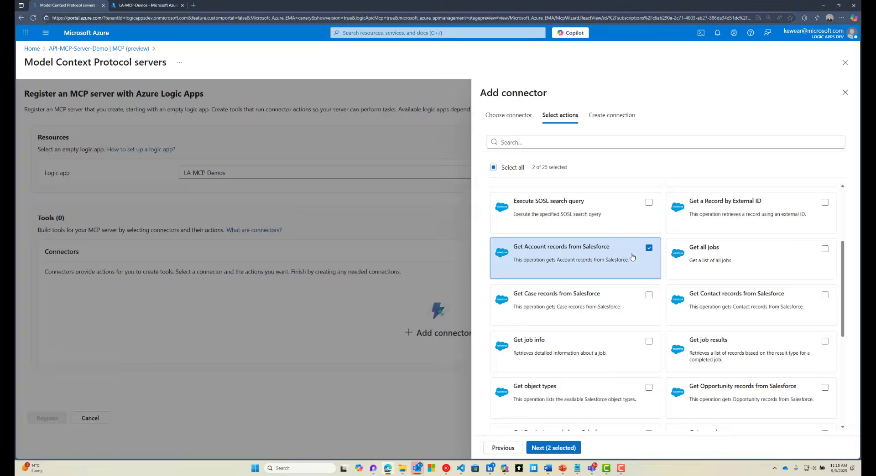
scroll(632, 257, "down", 5)
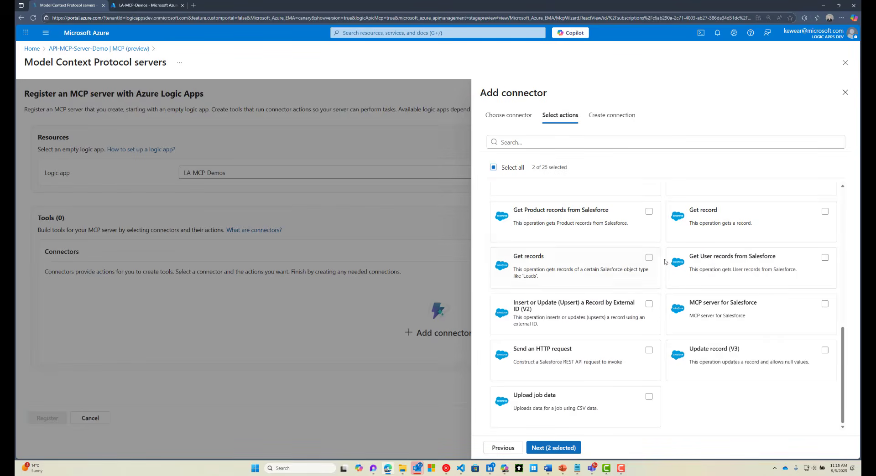
left_click(825, 350)
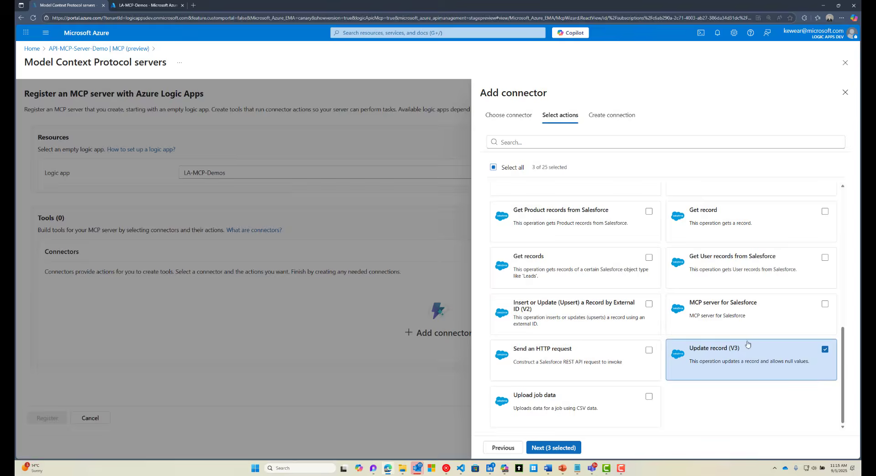
scroll(679, 287, "up", 3)
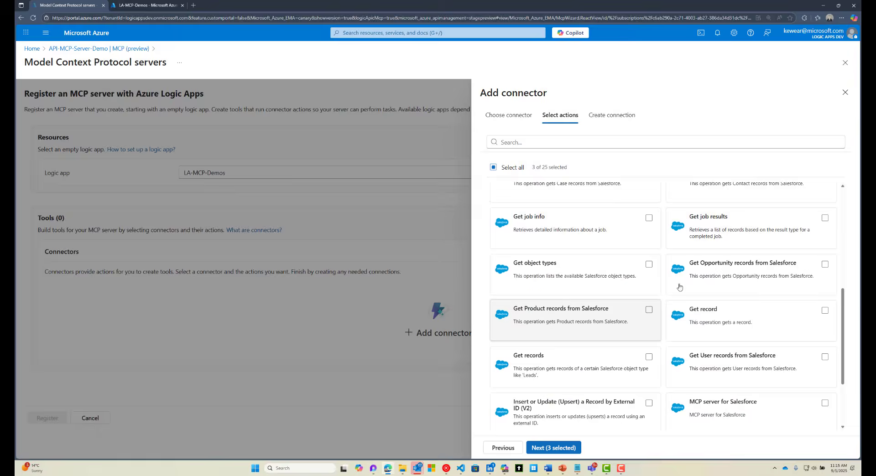
left_click(824, 265)
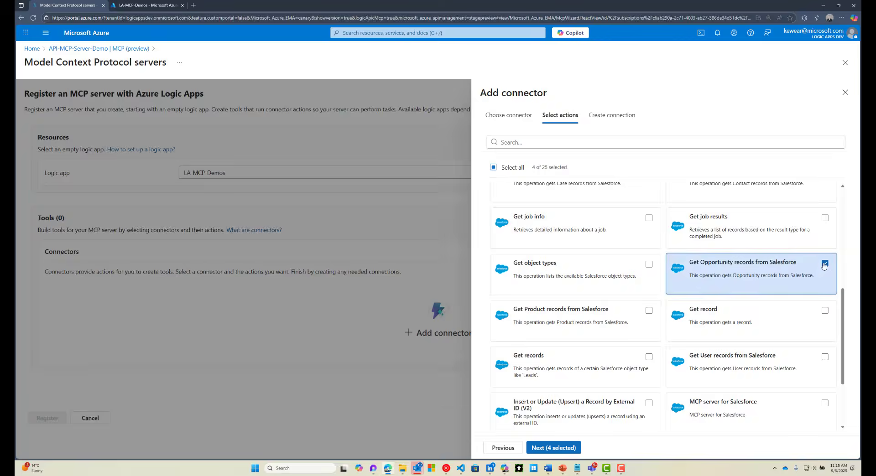
Use the existing new_conn_c3192 connection for the selected Salesforce actions and save the connector.
left_click(545, 449)
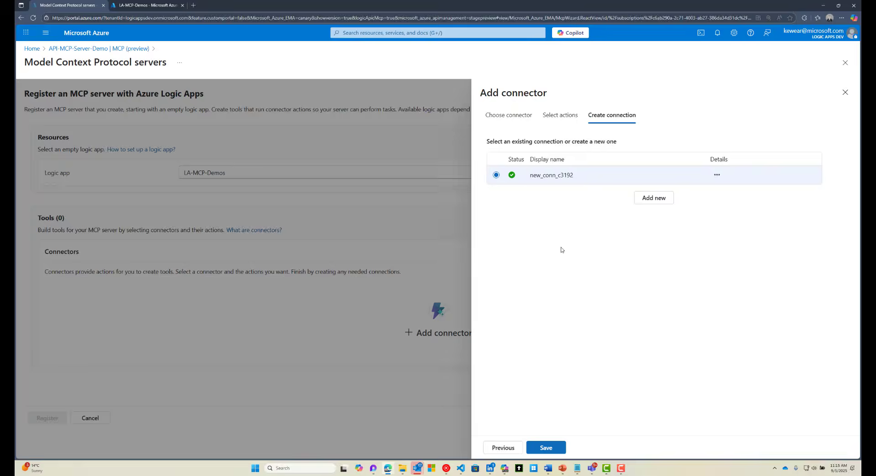
left_click(558, 448)
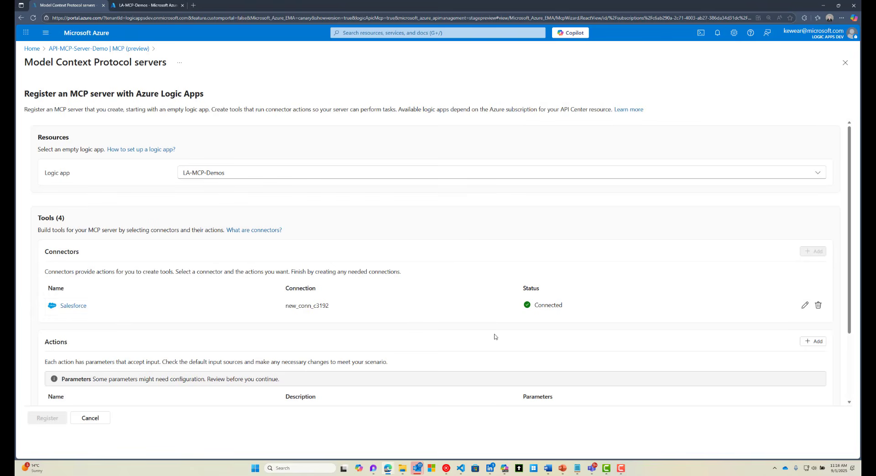
Edit the Create record action and set its Salesforce Object Type to Contacts.
scroll(487, 289, "down", 2)
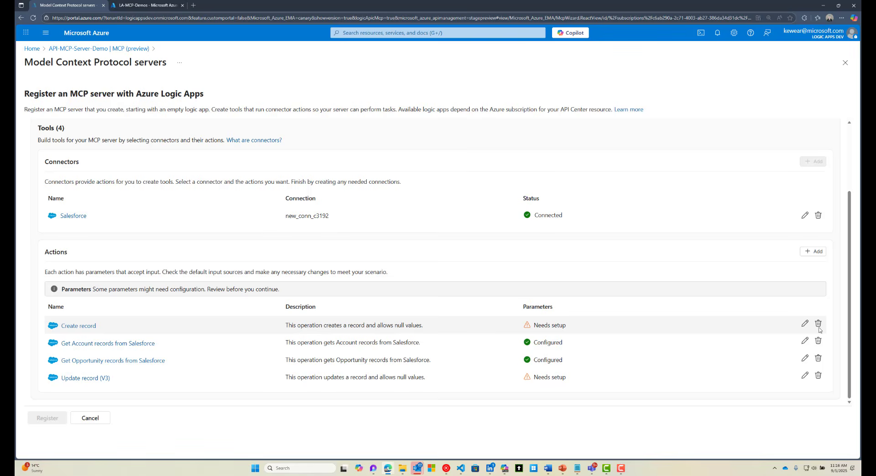
left_click(804, 324)
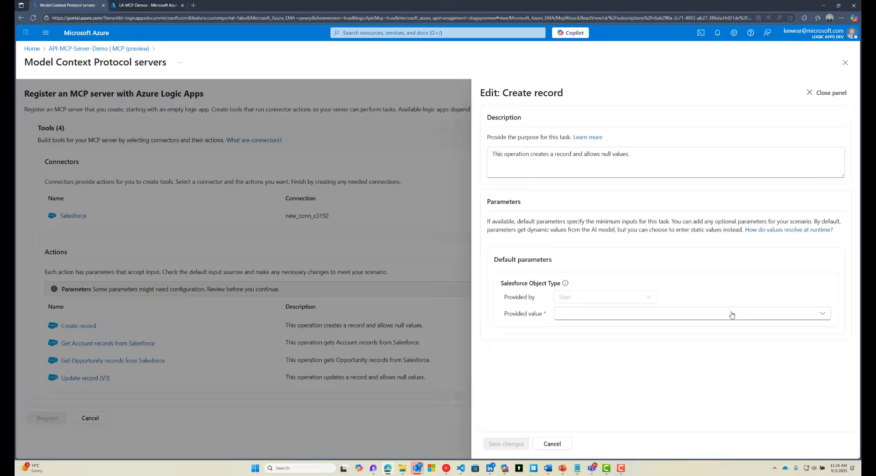
left_click(773, 316)
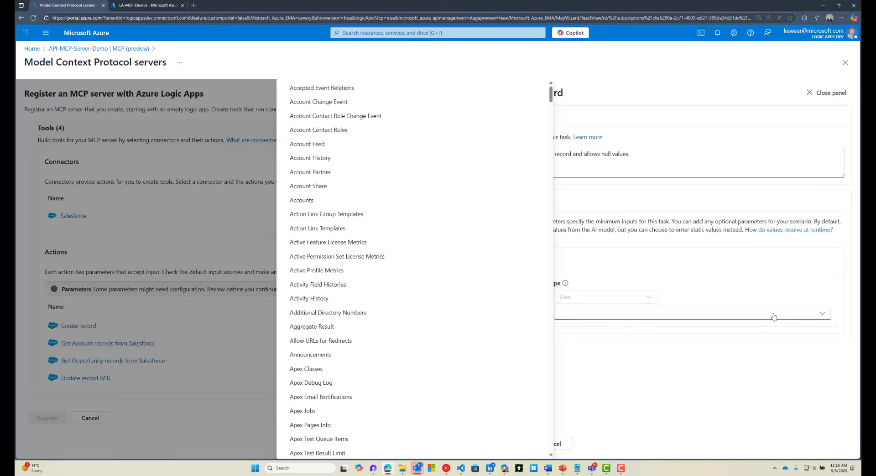
type("con")
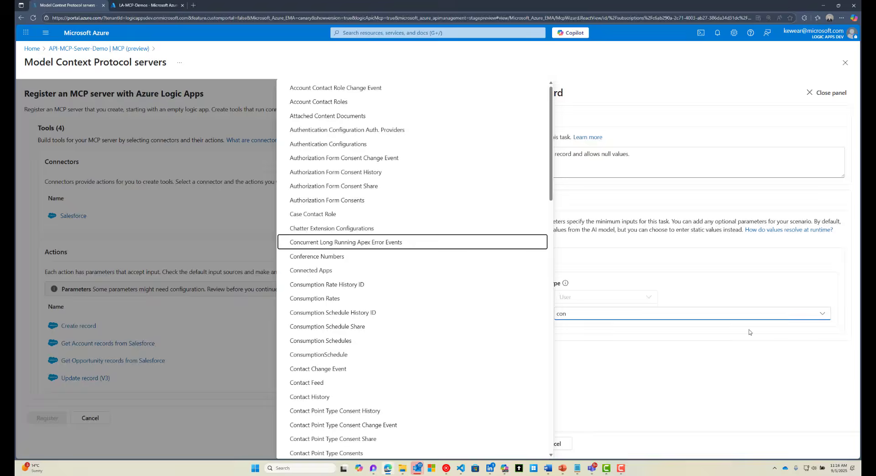
type("t")
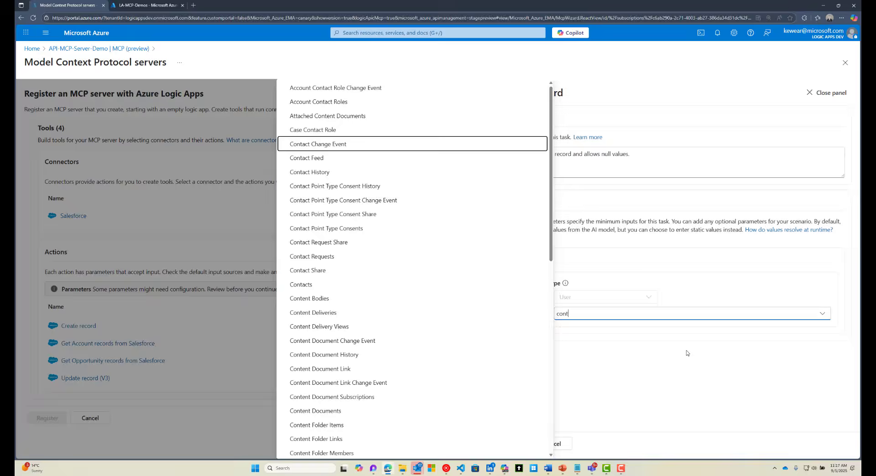
type("ac")
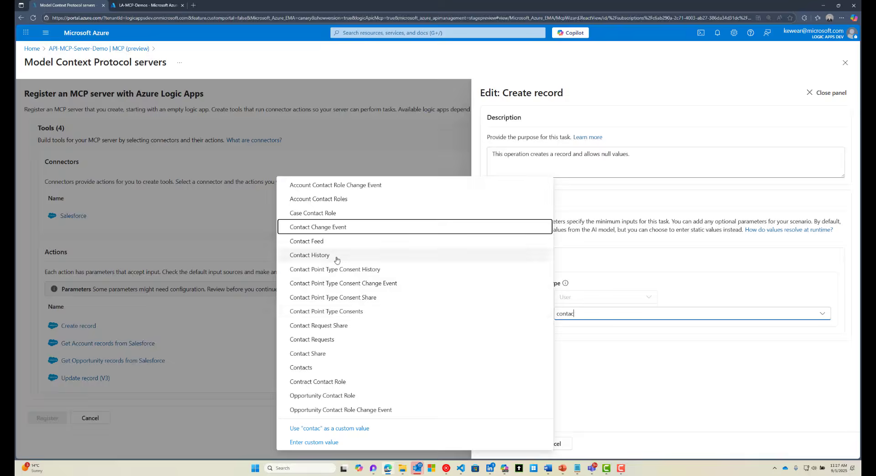
left_click(305, 368)
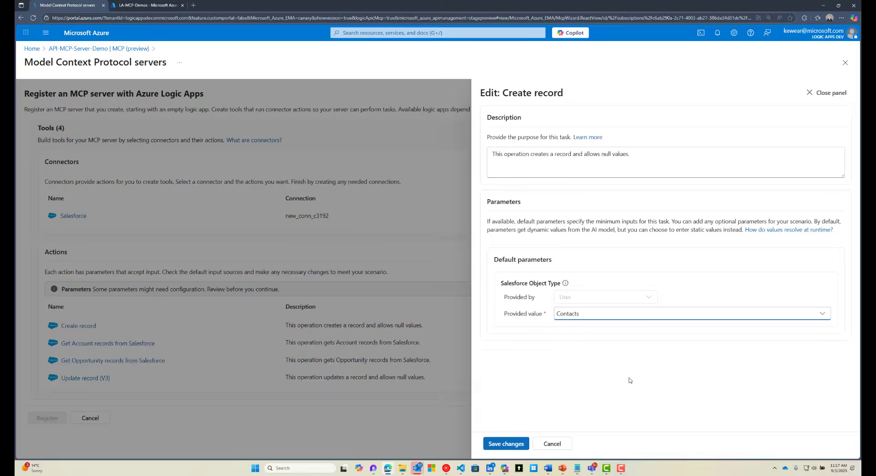
Add Contact Email, Contact First Name and Contact Other City as optional parameters of the Create record action.
scroll(659, 361, "down", 2)
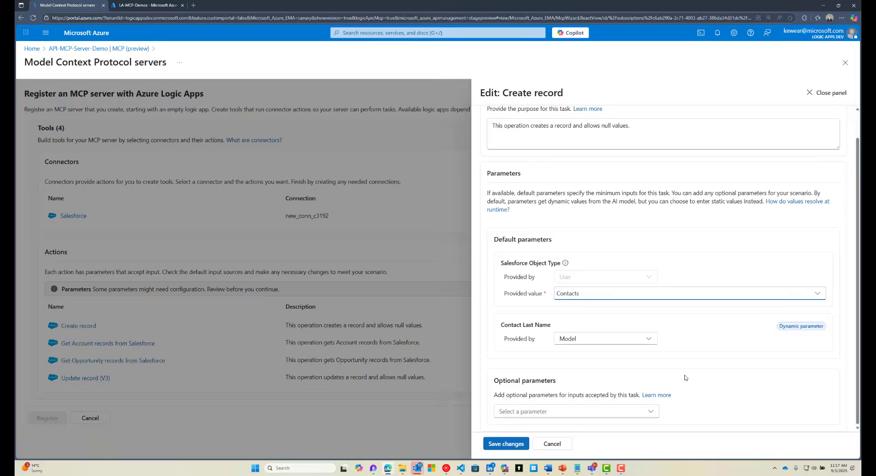
left_click(652, 412)
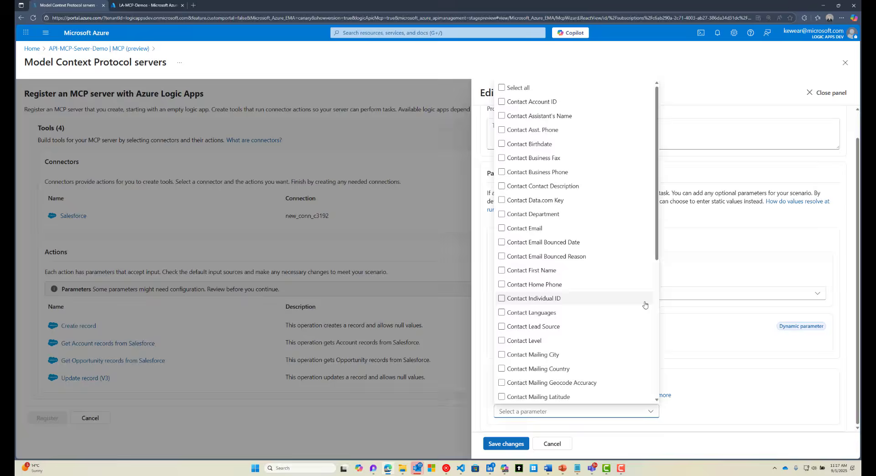
left_click(501, 228)
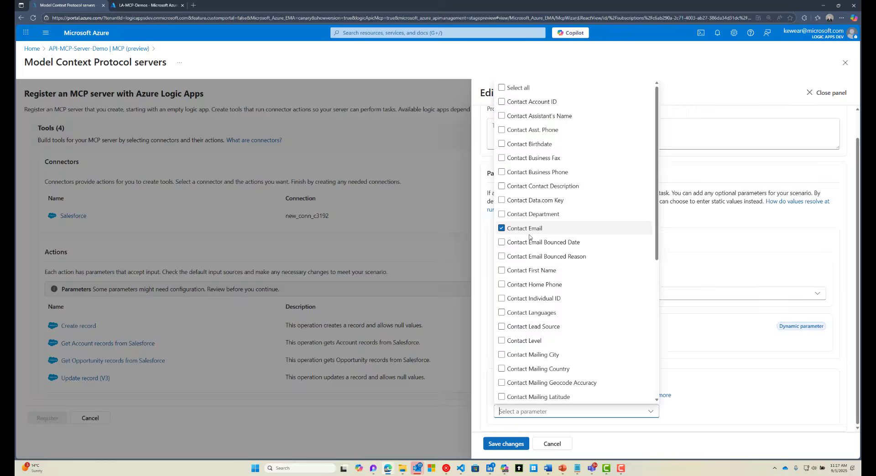
left_click(523, 272)
scroll(570, 293, "down", 3)
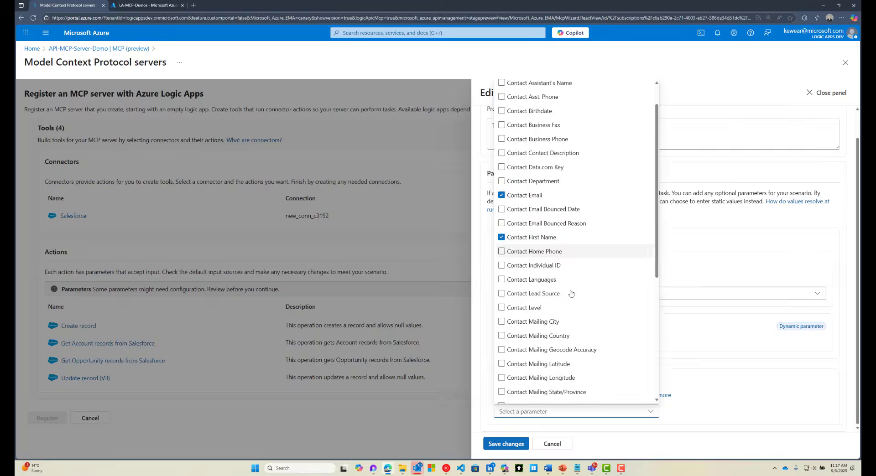
scroll(570, 293, "down", 1)
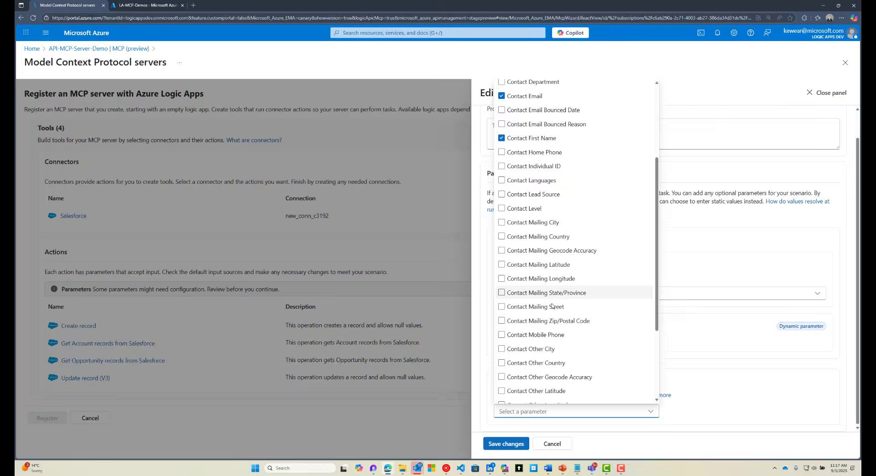
left_click(602, 349)
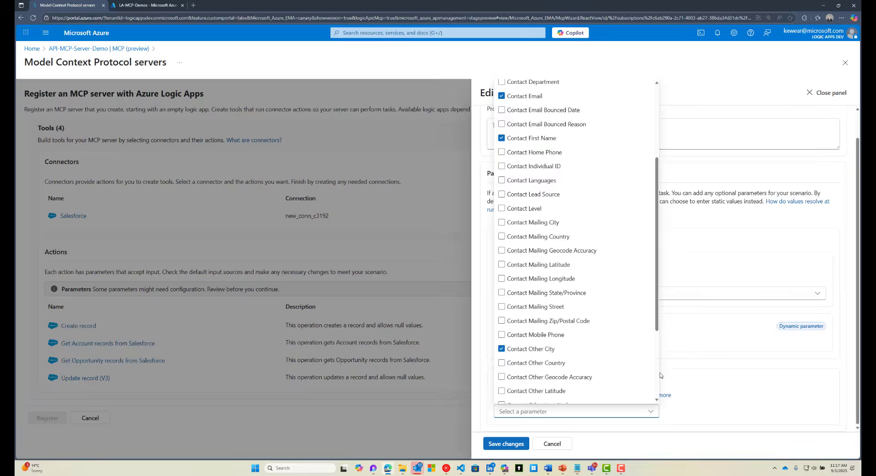
scroll(631, 366, "down", 4)
left_click(736, 394)
scroll(625, 408, "down", 3)
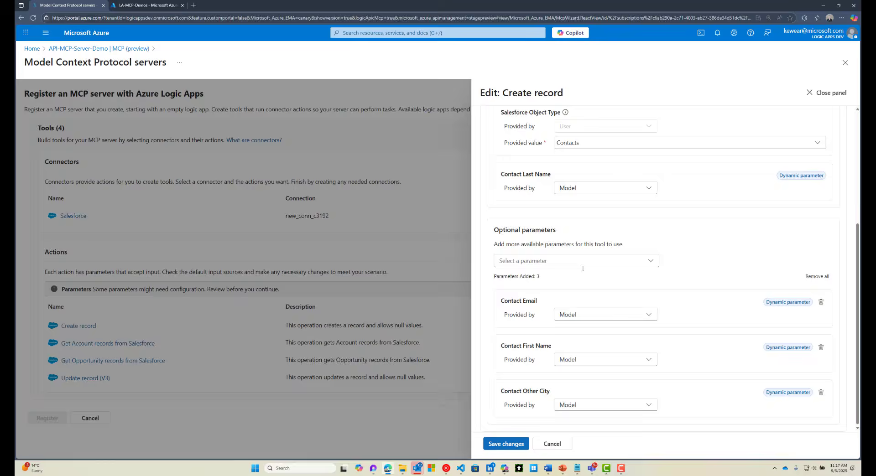
Check the source options for Contact Email, keep it provided by Model, and save the Create record changes.
left_click(651, 320)
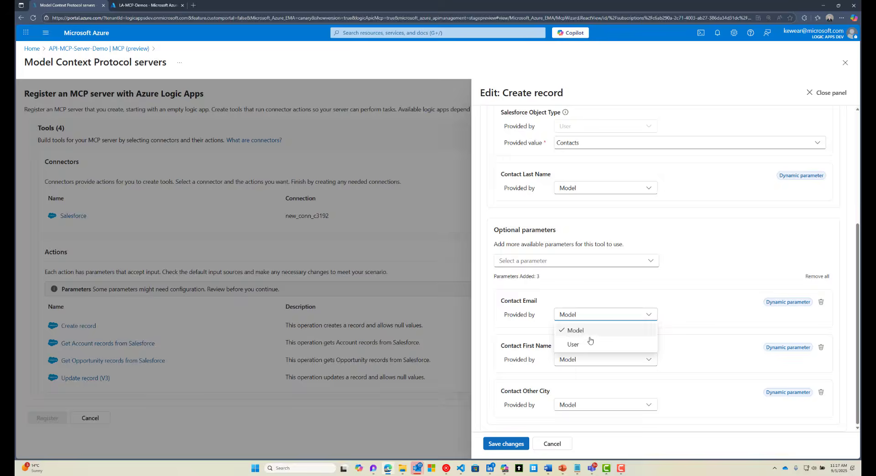
left_click(692, 298)
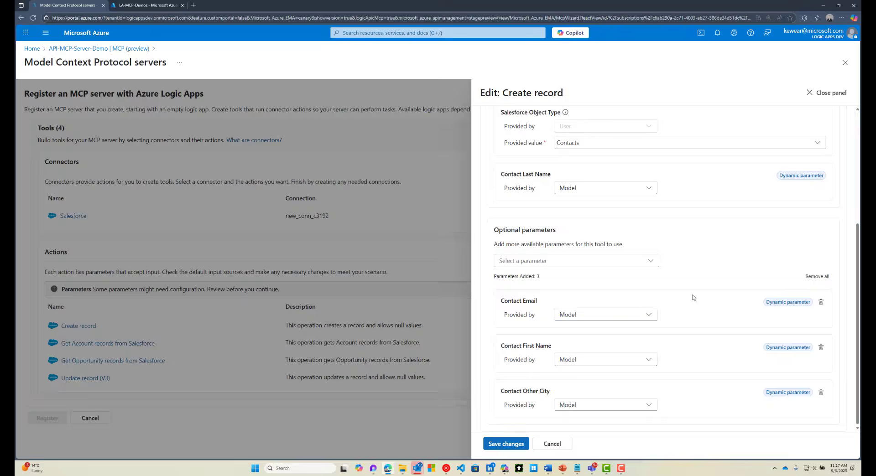
left_click(506, 444)
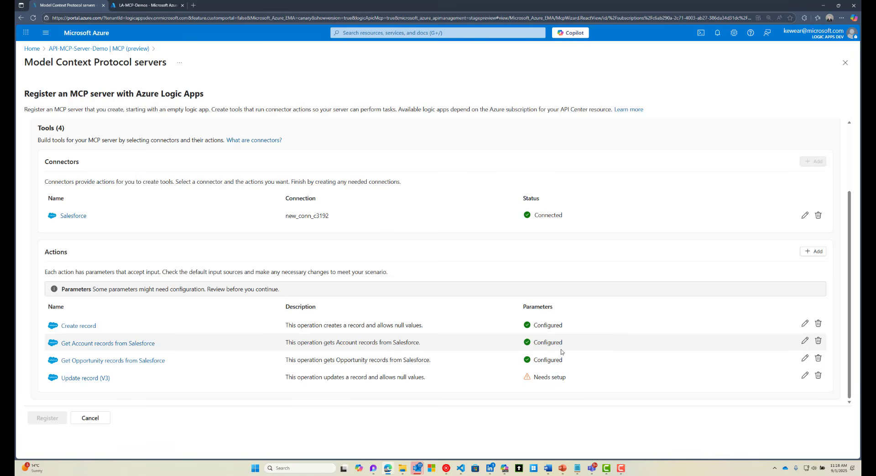
Review the optional parameters offered for the Get Account records from Salesforce action and leave it without changes.
left_click(804, 342)
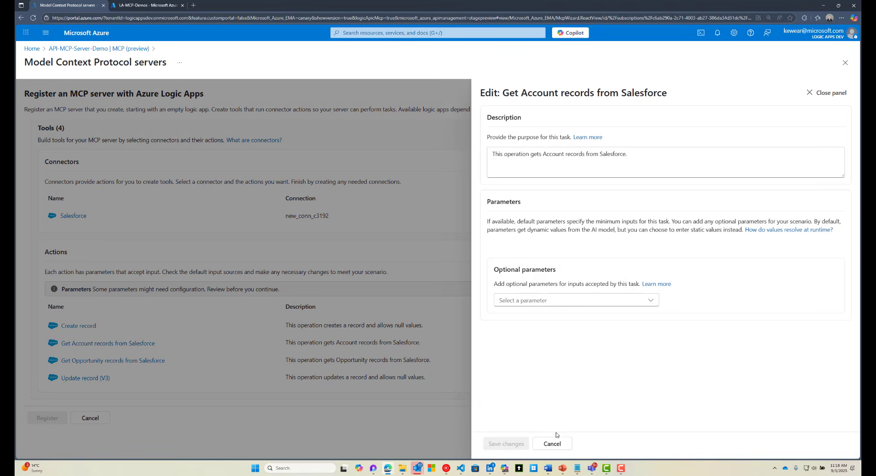
left_click(532, 301)
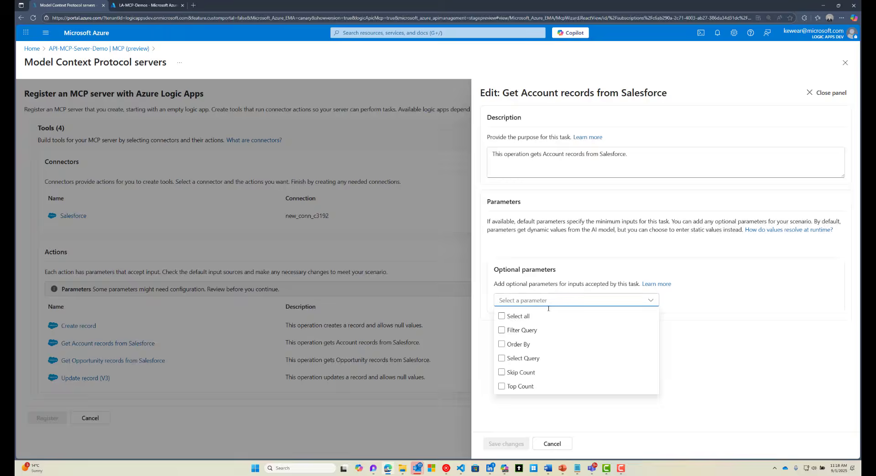
left_click(705, 352)
left_click(552, 444)
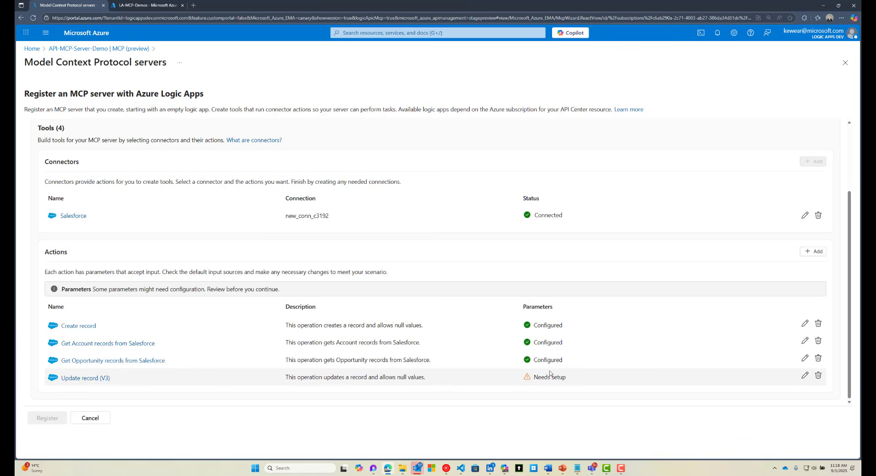
Edit the Update record (V3) action and set its Salesforce Object Type to Opportunities.
left_click(804, 375)
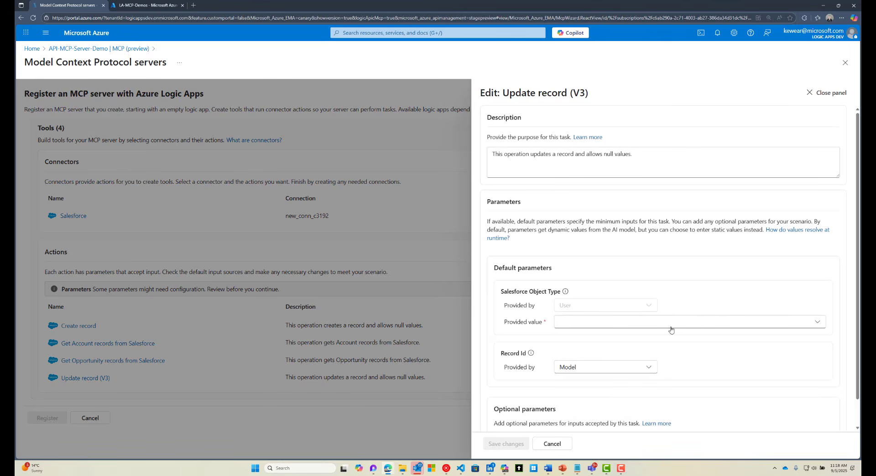
left_click(672, 329)
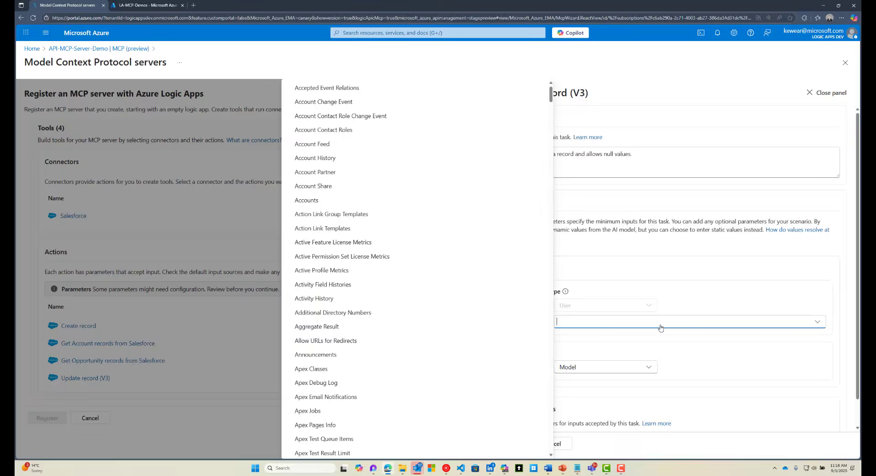
type("op")
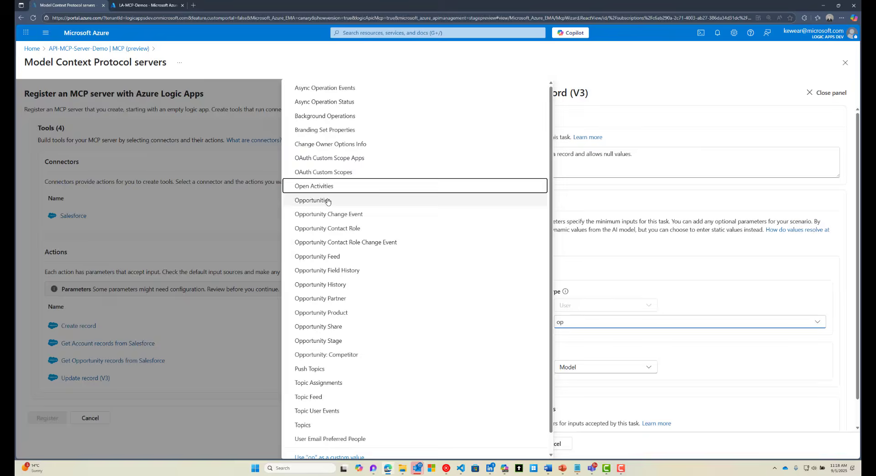
left_click(447, 200)
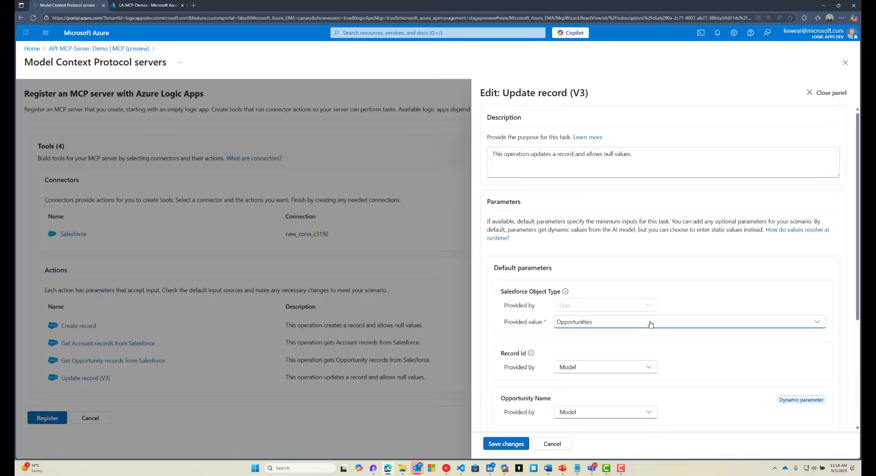
Add Opportunity Probability (%) as an optional parameter of the Update record (V3) action.
scroll(656, 333, "down", 2)
scroll(629, 332, "down", 3)
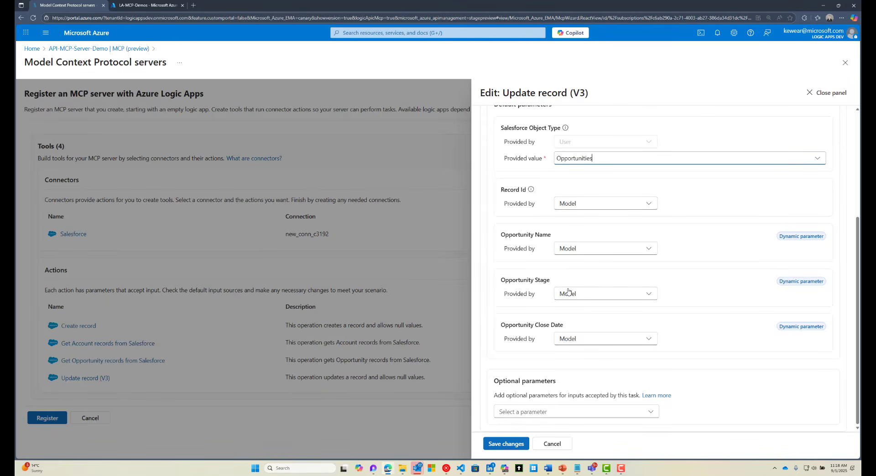
left_click(649, 412)
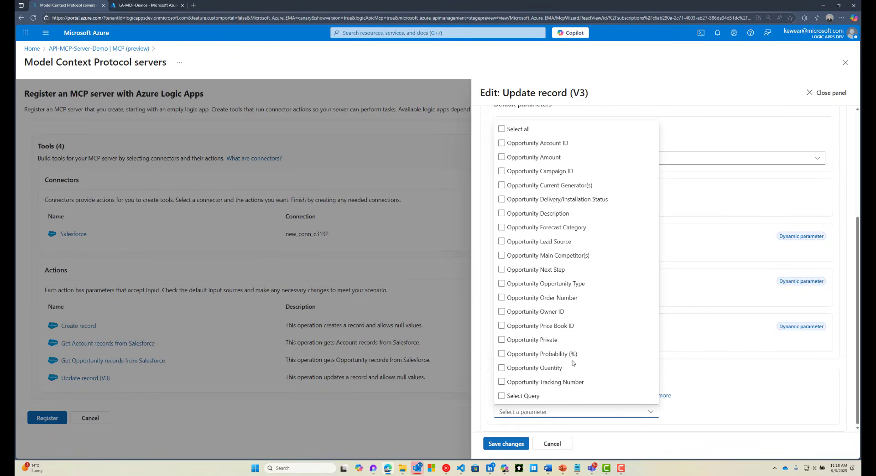
left_click(523, 358)
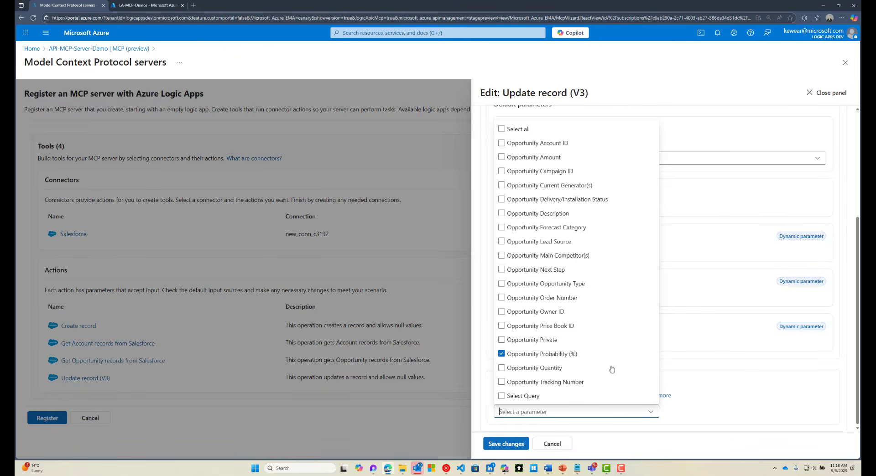
left_click(747, 391)
scroll(736, 393, "down", 1)
scroll(735, 392, "down", 1)
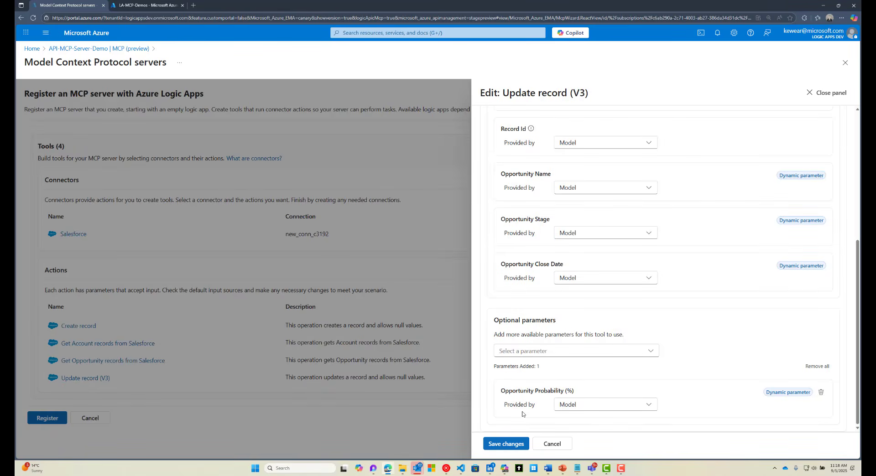
Save the Update record (V3) changes and register the MCP server.
left_click(501, 445)
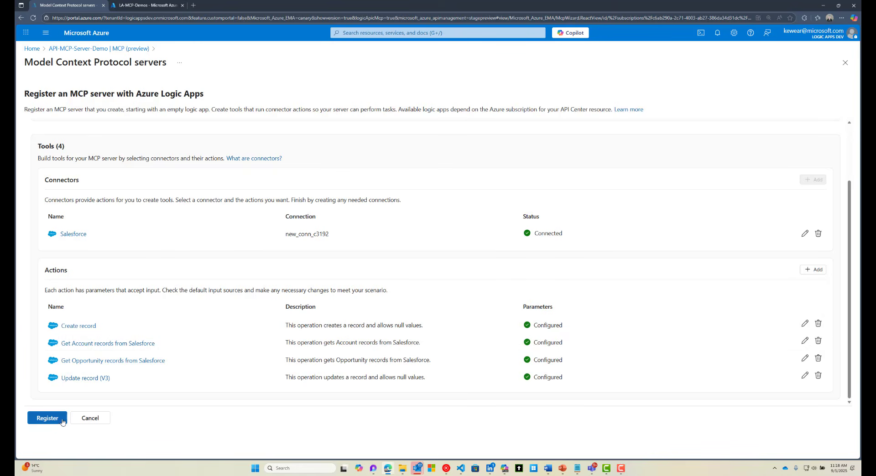
left_click(48, 418)
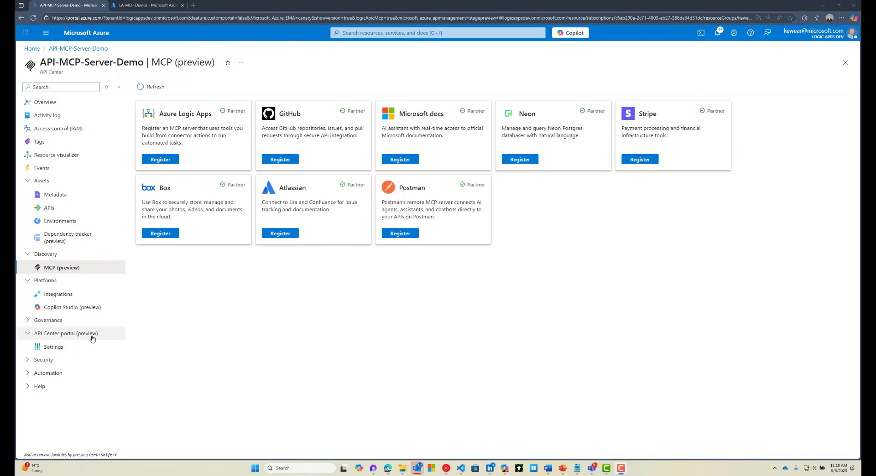
Open the API Center portal from the API-MCP-Server-Demo portal settings and sign in with the existing Microsoft work account.
left_click(64, 347)
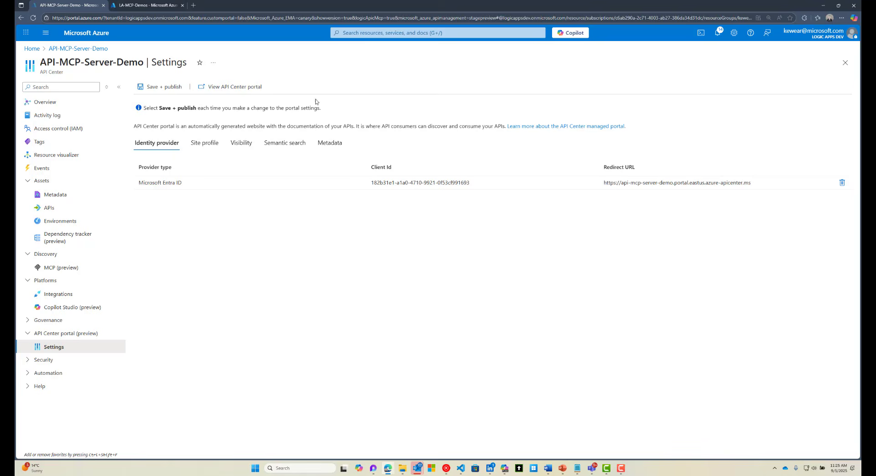
left_click(209, 89)
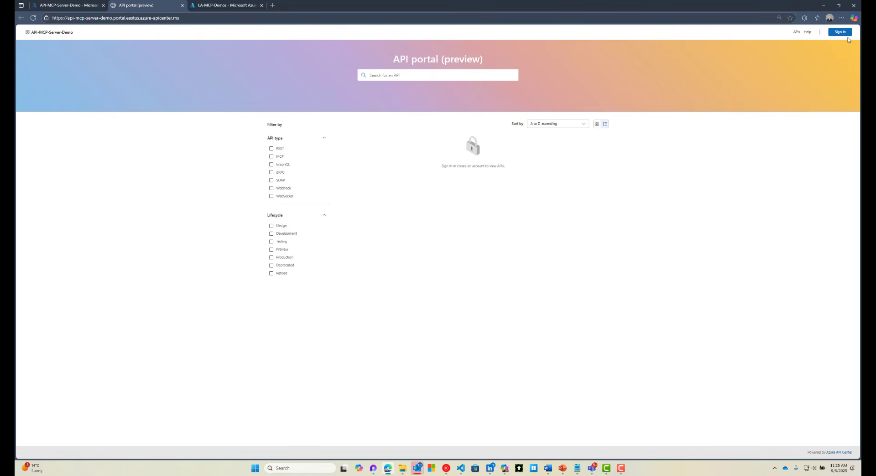
left_click(842, 33)
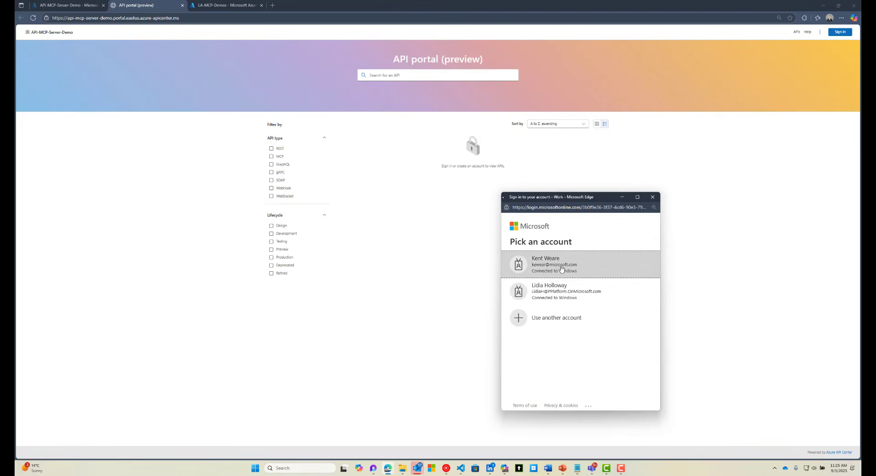
left_click(561, 269)
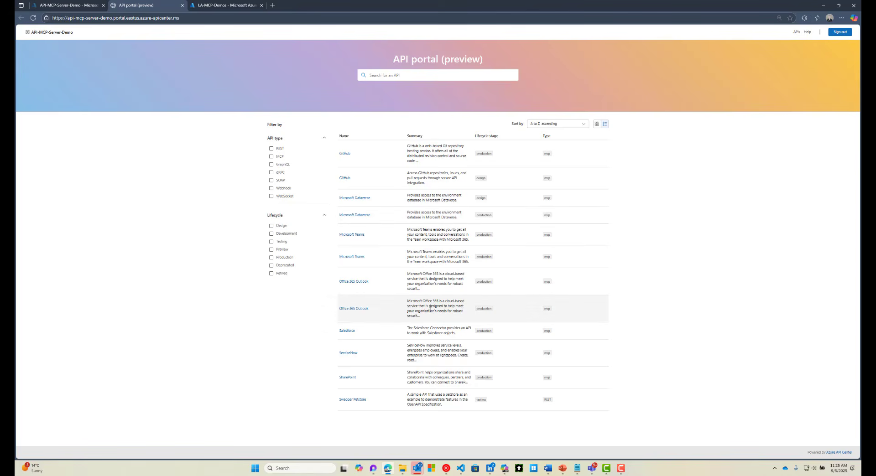
Open the Salesforce MCP entry in the API portal and copy its endpoint URL.
left_click(349, 334)
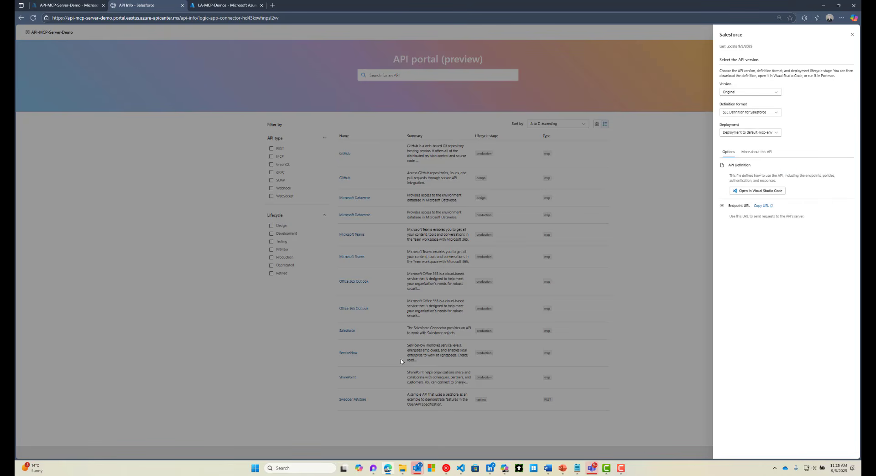
left_click(762, 207)
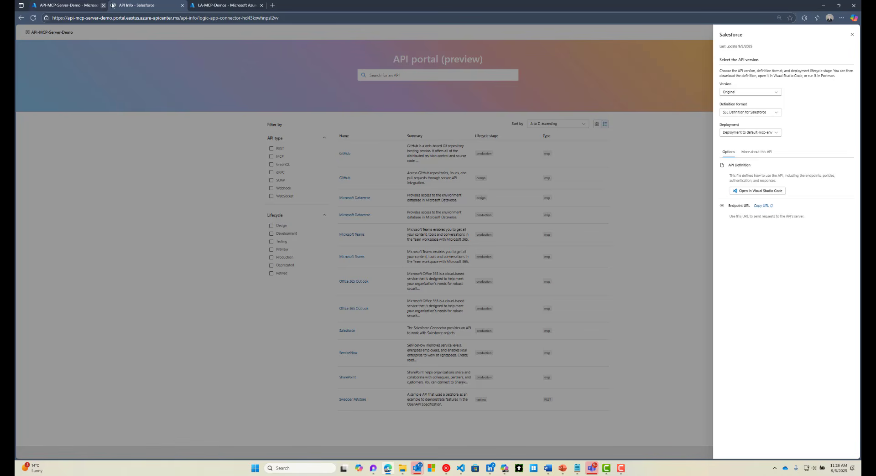
Switch to the LA-MCP-Demos logic app, refresh its workflow list and open the Create_record workflow in the designer.
left_click(202, 5)
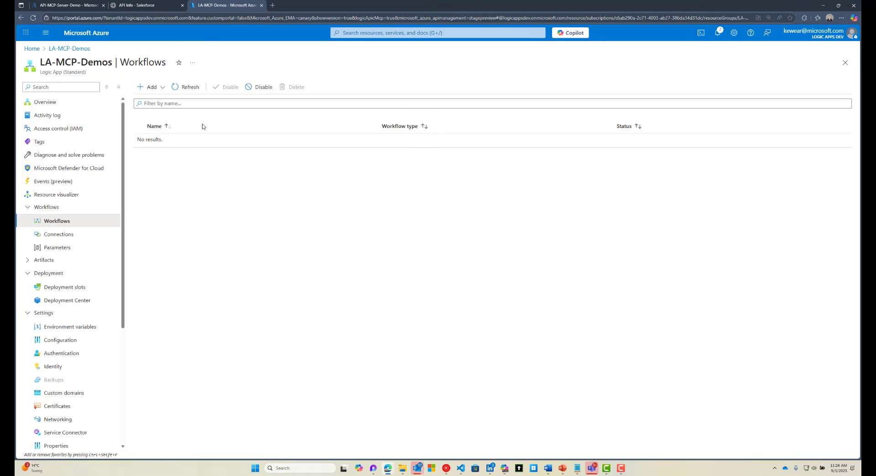
left_click(190, 89)
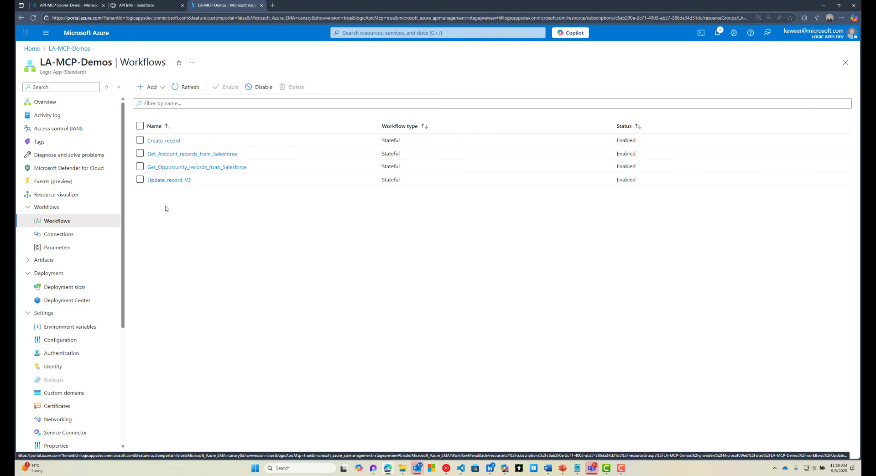
left_click(171, 142)
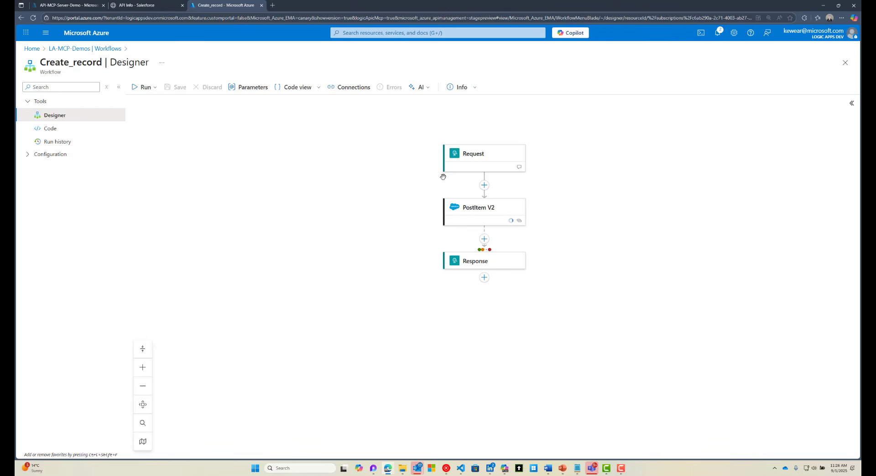
Examine the Request trigger's description and request body JSON schema in the Create_record workflow.
left_click(477, 166)
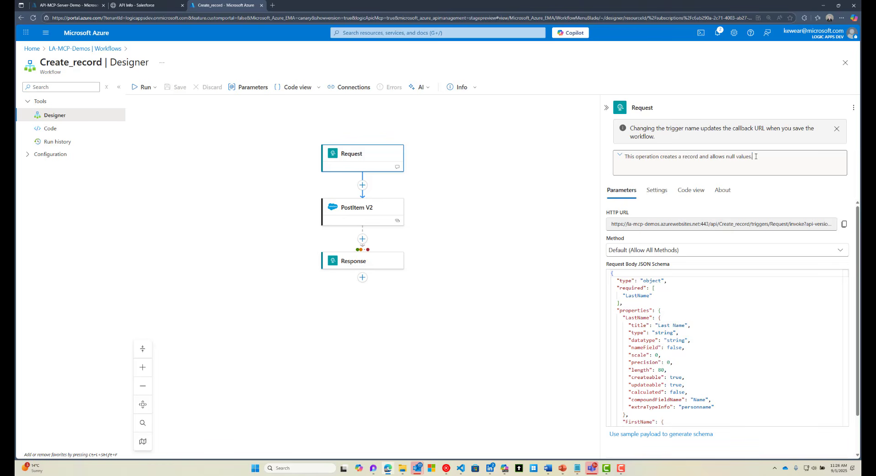
left_click_drag(755, 157, 655, 152)
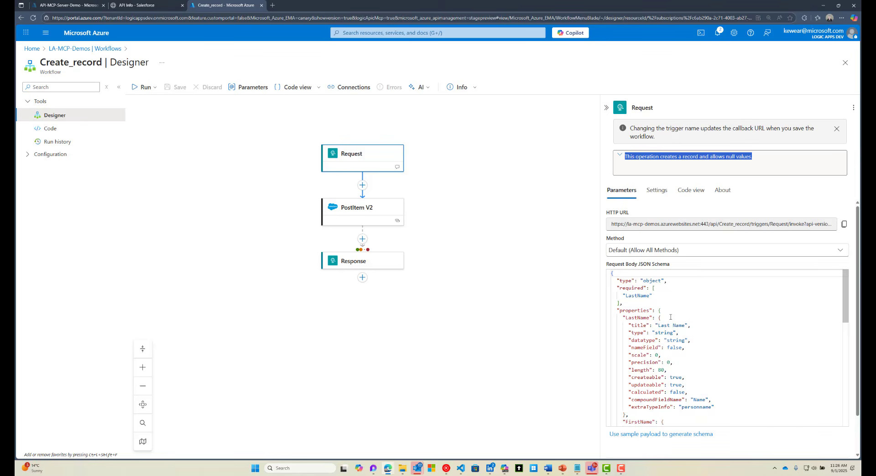
scroll(670, 317, "down", 1)
scroll(670, 317, "down", 1)
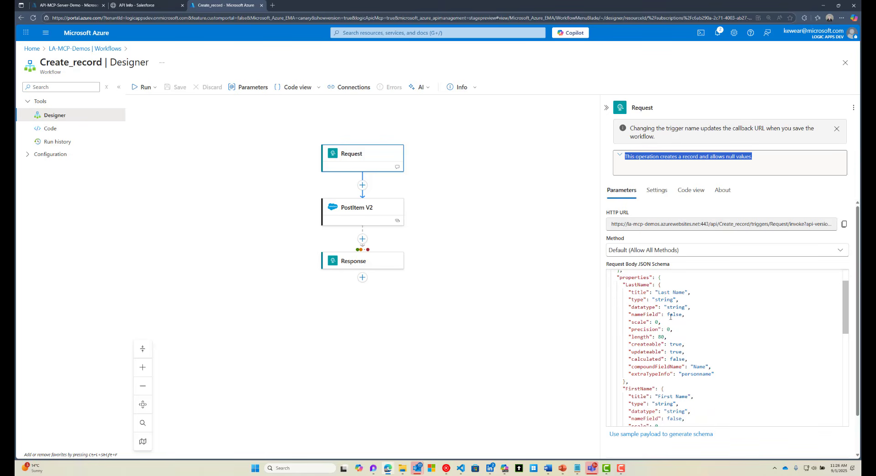
Review the remaining field definitions in the request body schema and the Salesforce field mappings of the PostItem V2 action.
scroll(638, 336, "down", 1)
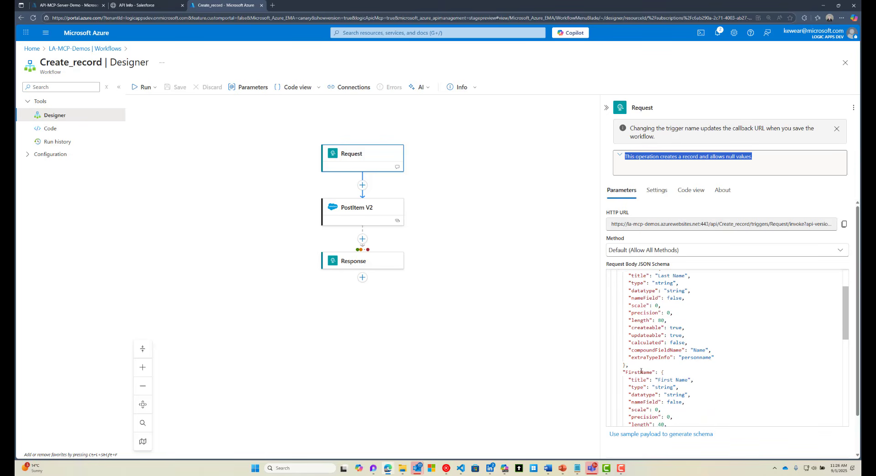
scroll(641, 371, "down", 1)
scroll(640, 356, "down", 4)
scroll(641, 343, "down", 7)
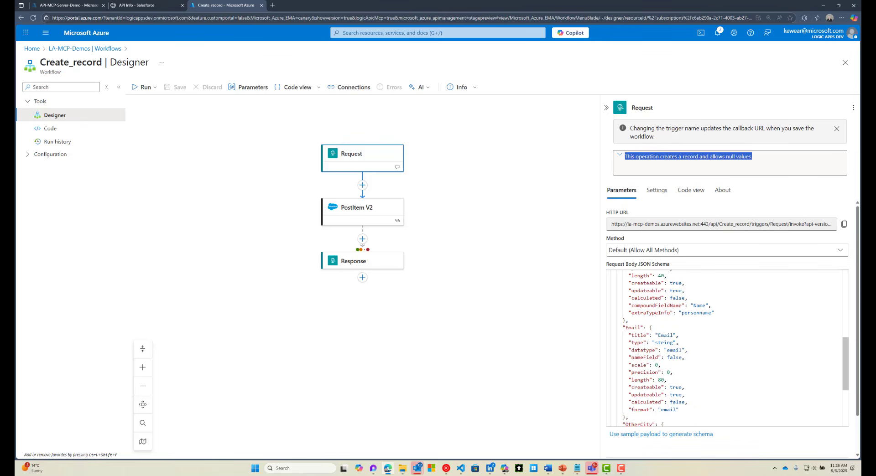
scroll(638, 376, "down", 3)
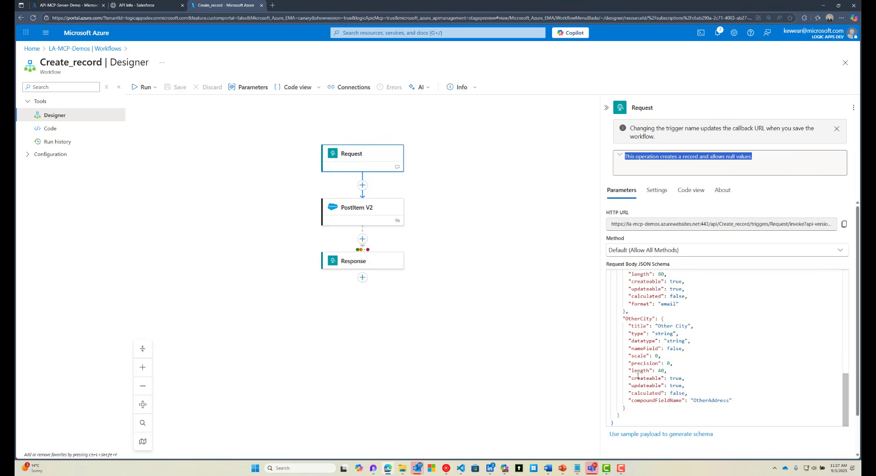
scroll(637, 375, "up", 2)
scroll(655, 401, "up", 12)
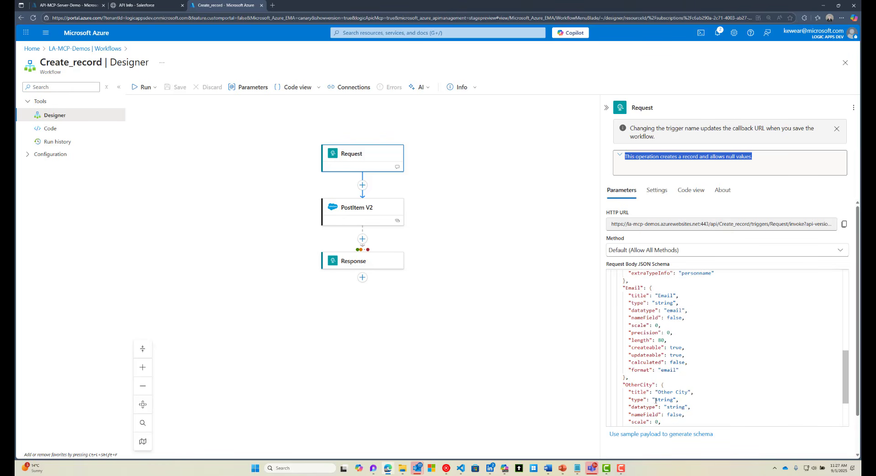
scroll(655, 401, "up", 5)
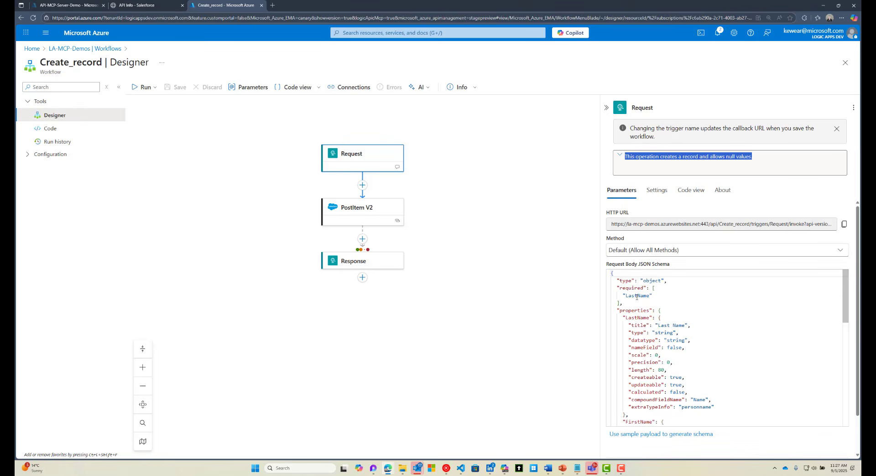
left_click(362, 214)
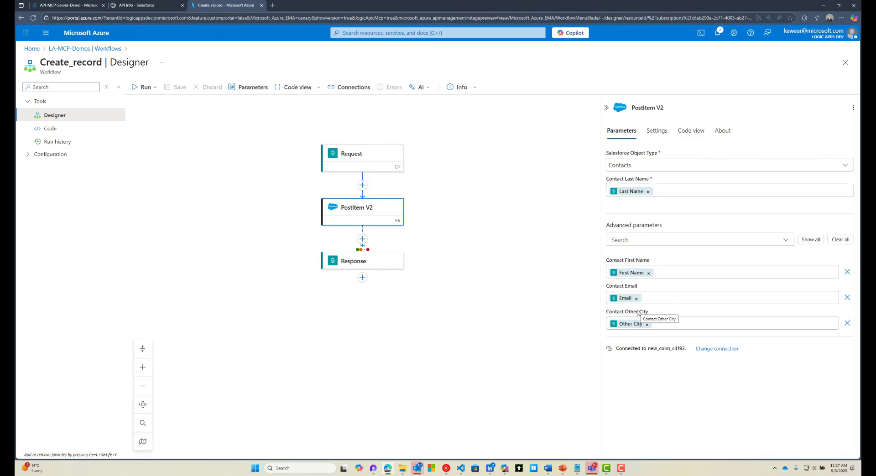
Open the mcp-logic-la-mcp-demos app registration from the logic app's authentication settings and review its API permissions and exposed scopes.
left_click(85, 48)
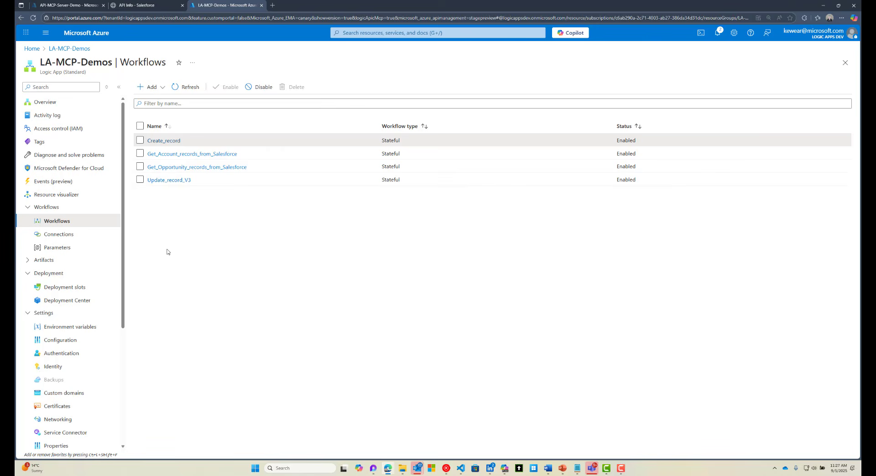
left_click(62, 355)
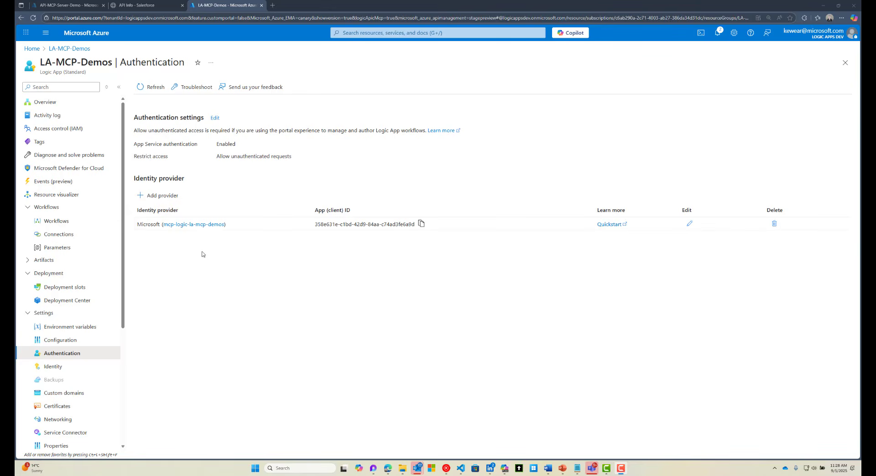
left_click(177, 226)
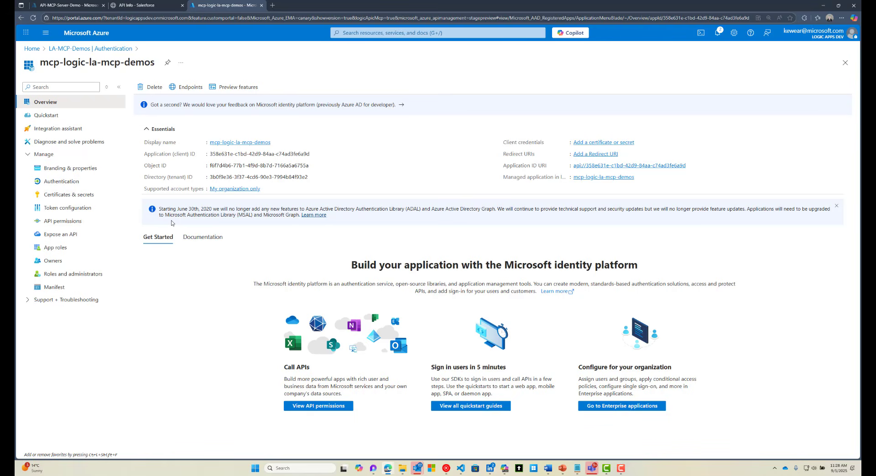
left_click(61, 221)
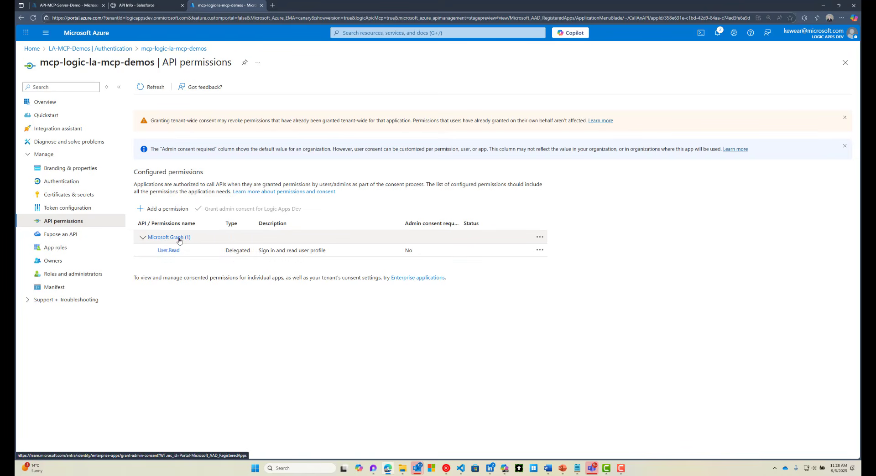
left_click(64, 234)
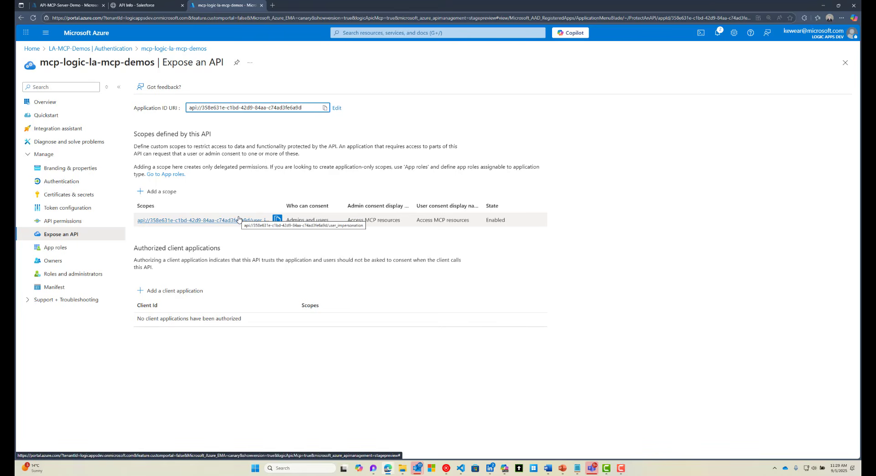
Review the Microsoft identity provider's allowed token audiences and additional checks for LA-MCP-Demos, and return to the workflow list.
left_click(75, 49)
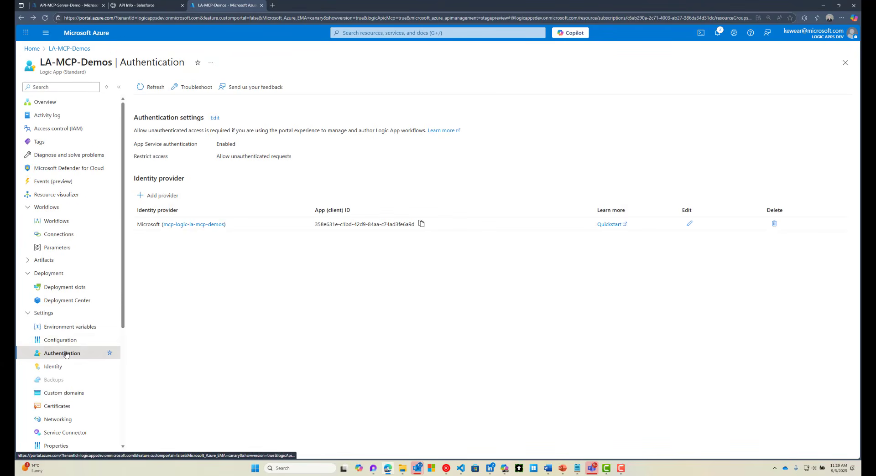
left_click(689, 224)
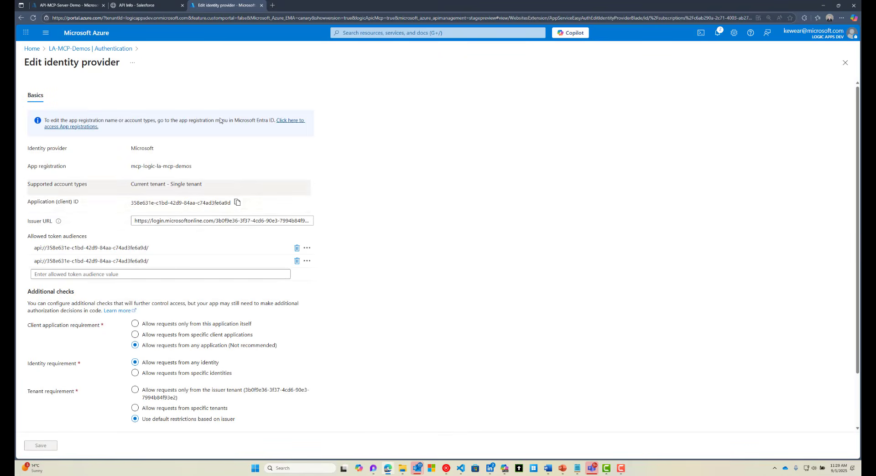
scroll(358, 278, "down", 3)
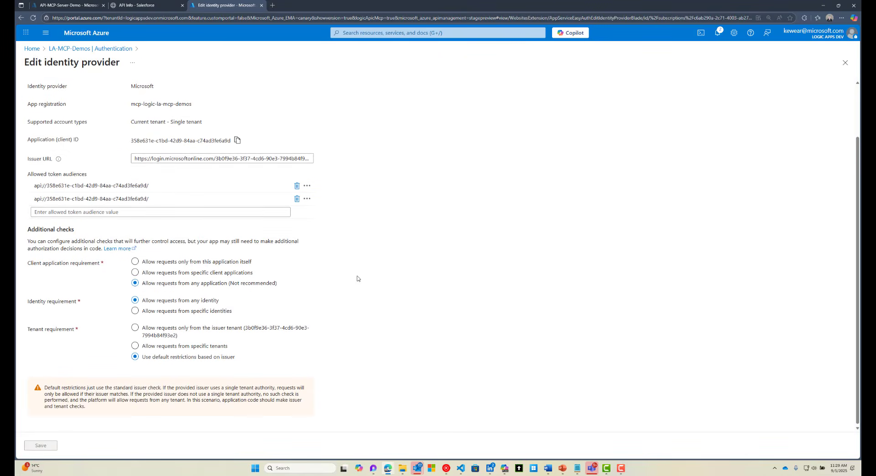
scroll(357, 279, "up", 1)
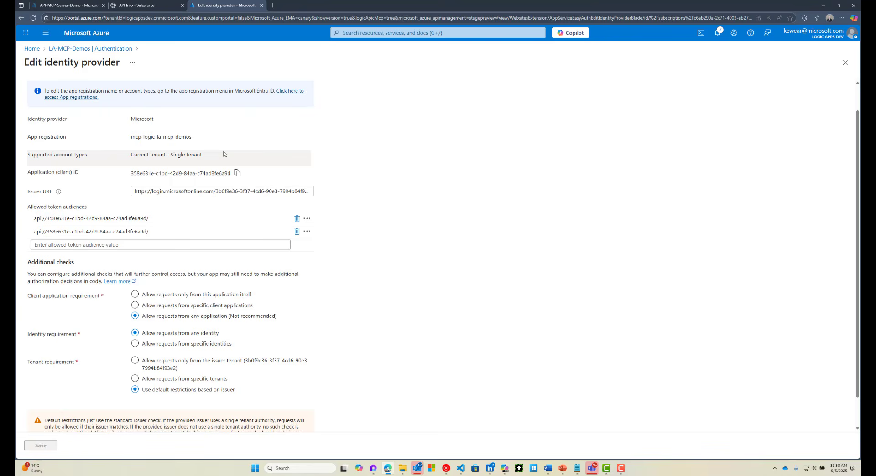
left_click(74, 48)
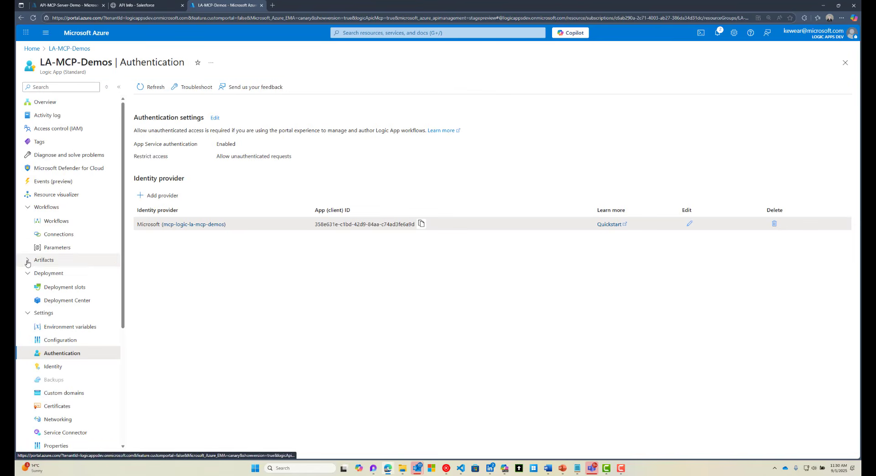
left_click(59, 221)
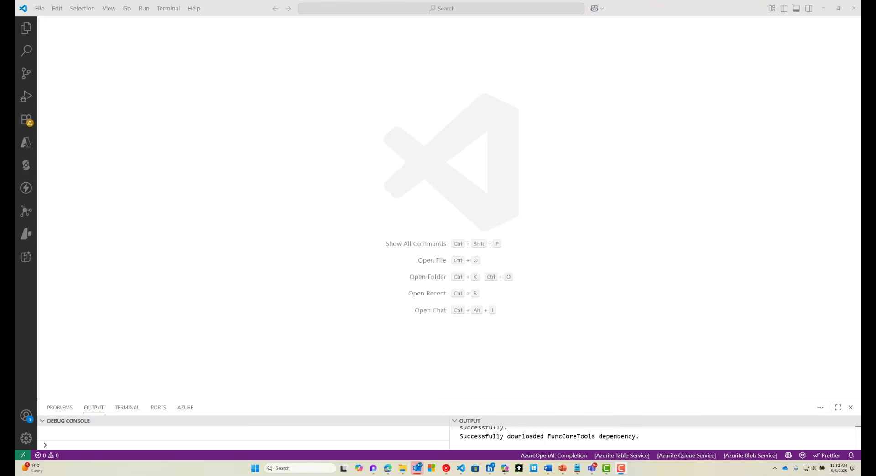
left_click(145, 7)
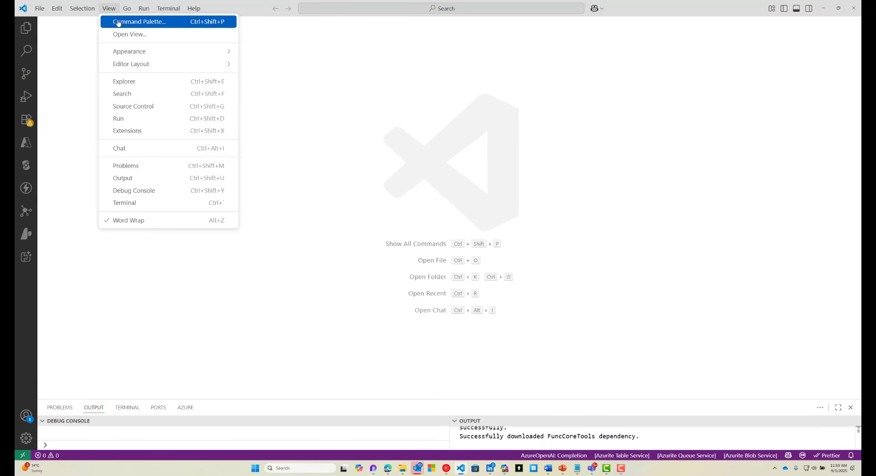
left_click(117, 23)
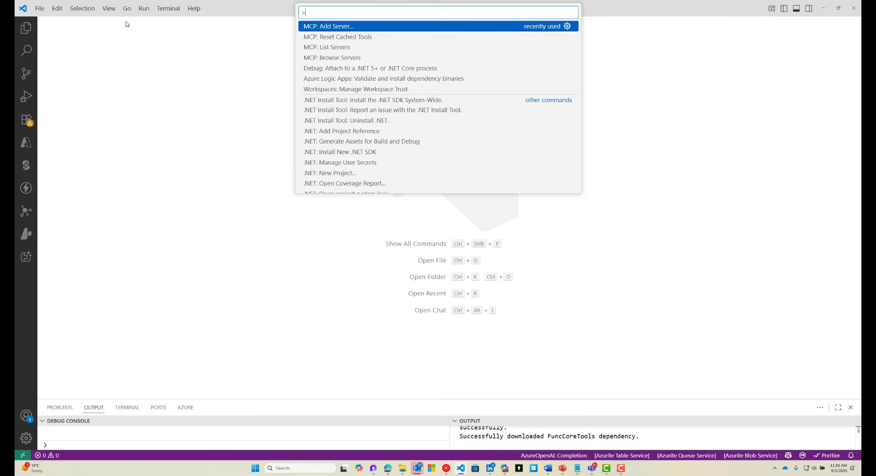
left_click(331, 28)
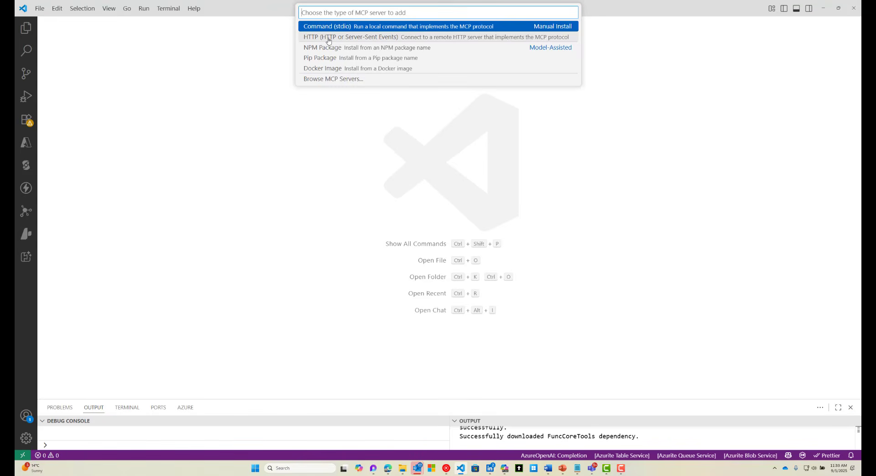
left_click(328, 40)
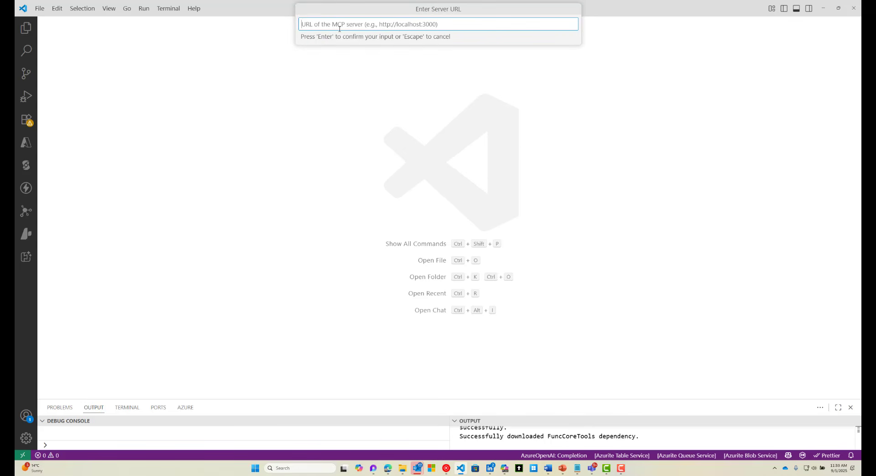
type("https://la-mcp-demos.azurewebsites.net/api/mcp")
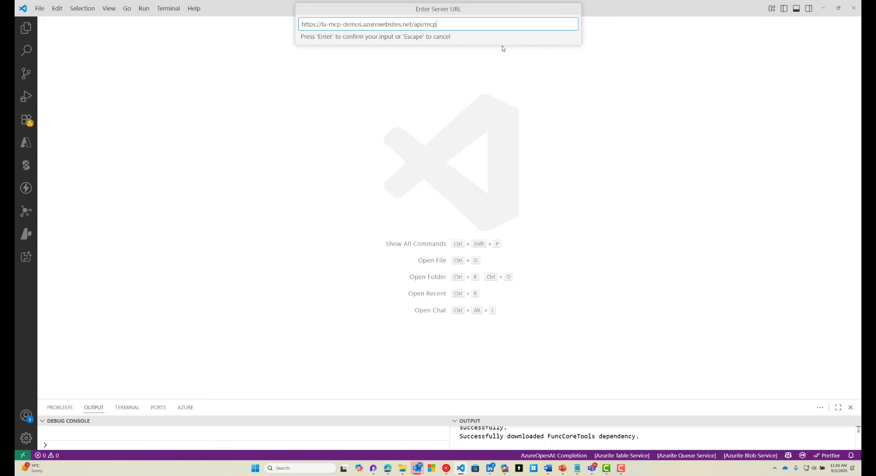
key("Return")
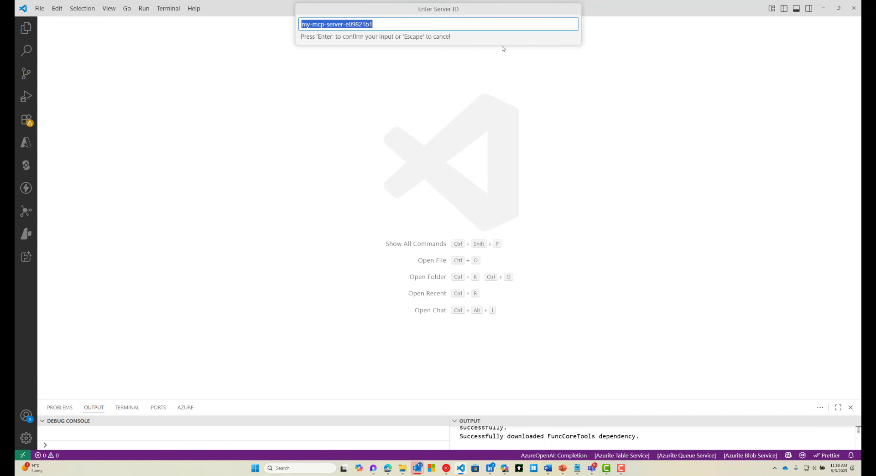
type("Sales")
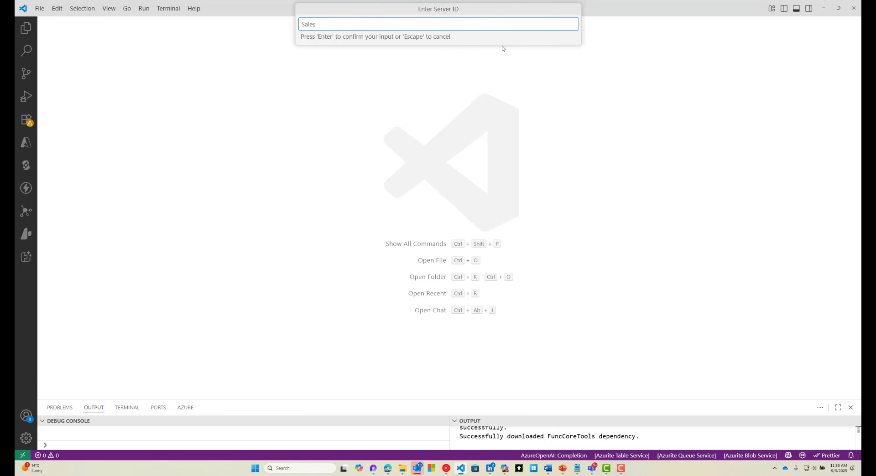
type("forcce Sales Agent")
key("Return")
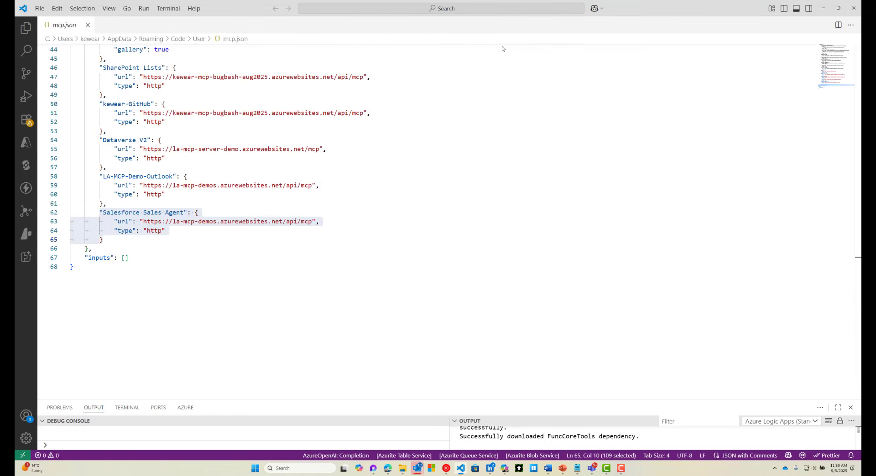
Allow the Salesforce Sales Agent MCP server to authenticate to Microsoft with the existing account.
scroll(307, 191, "down", 3)
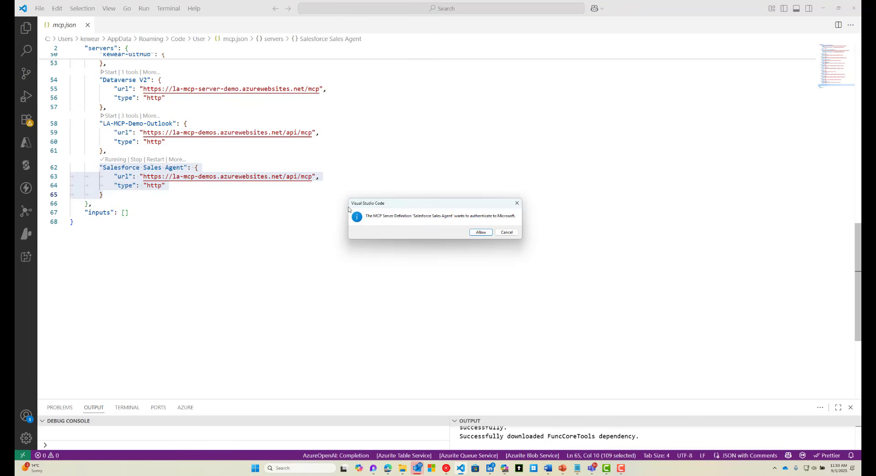
left_click(480, 232)
left_click(321, 39)
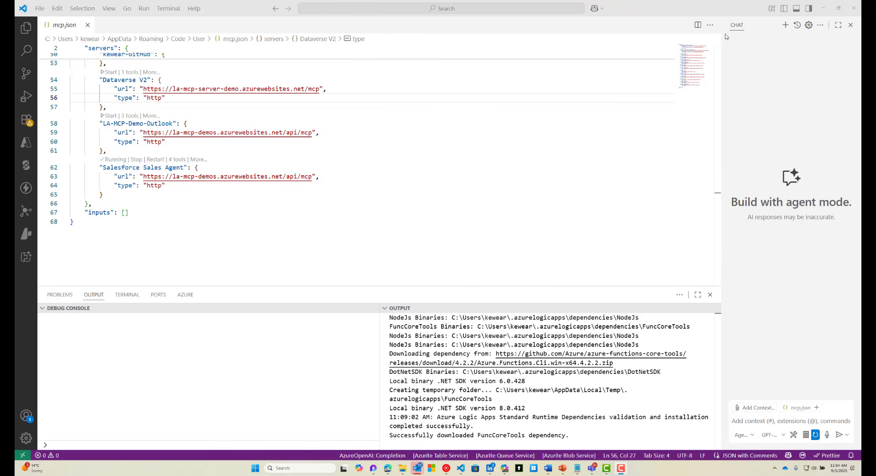
Check the chat mode options, filter the chat's available tools by "sales" and review those of the Salesforce Sales Agent server.
left_click(742, 435)
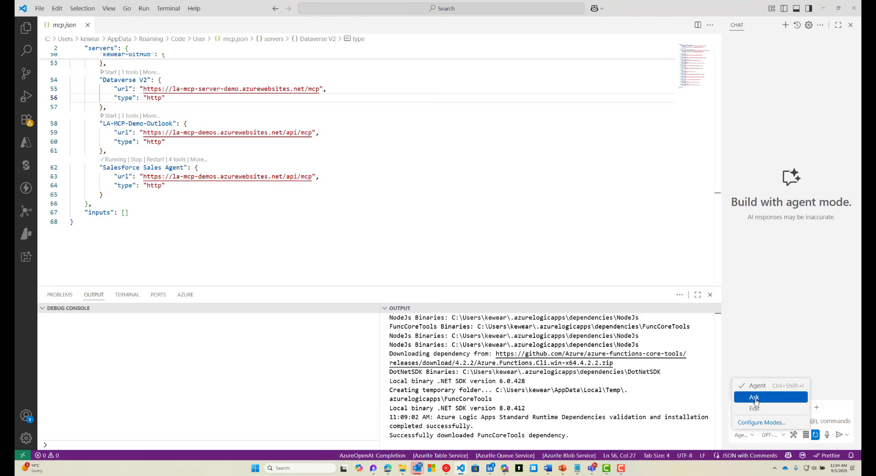
left_click(832, 364)
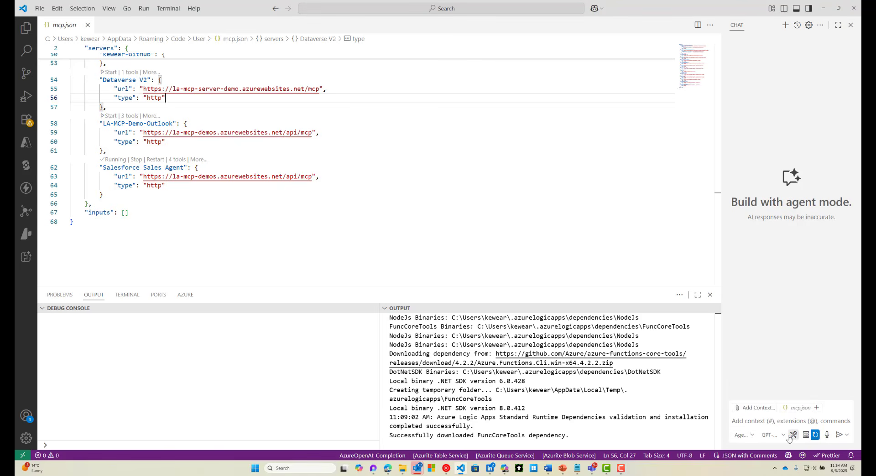
left_click(794, 435)
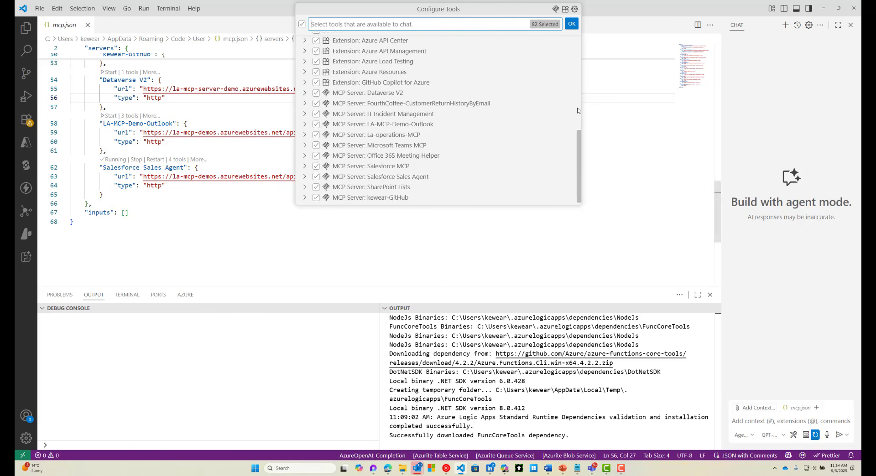
type("sales")
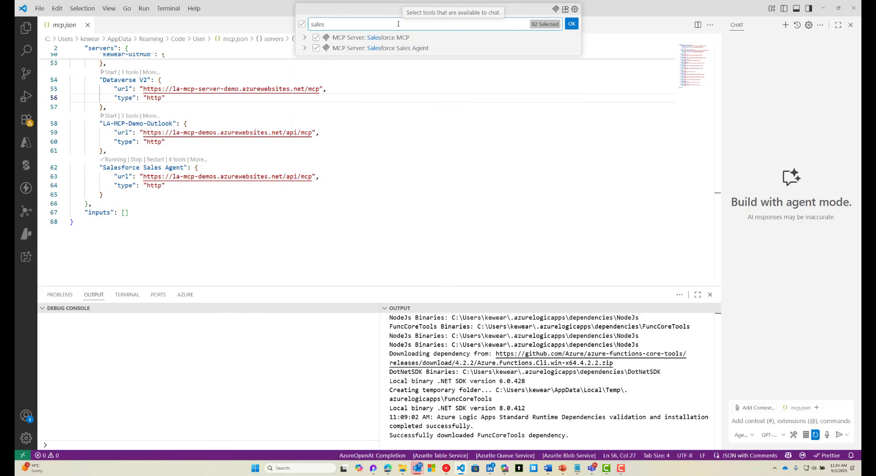
left_click(304, 49)
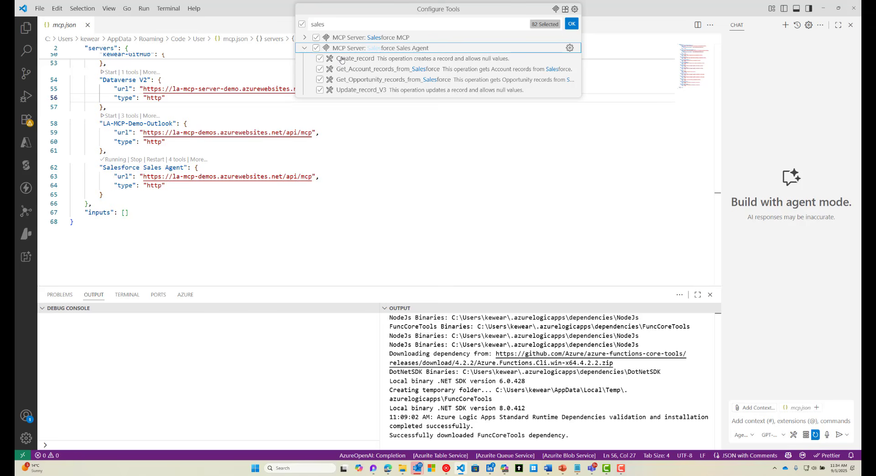
left_click(571, 24)
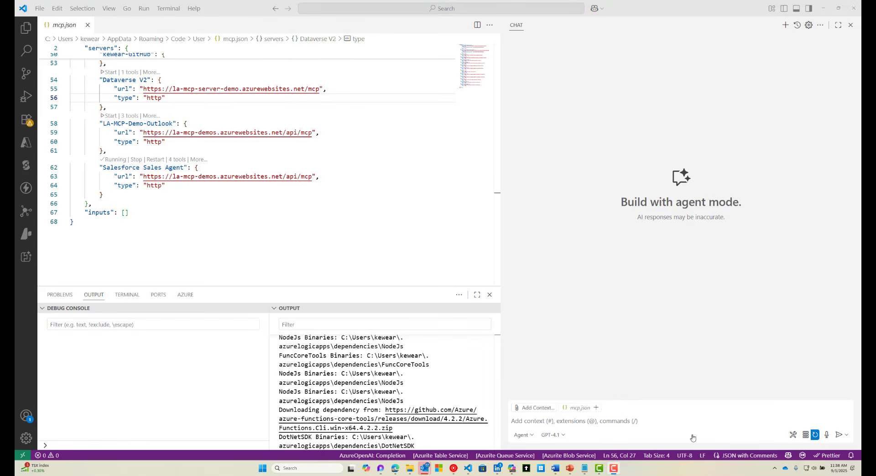
Send the chat agent the prompt "Bring up the Contoso Construction Account".
left_click(619, 421)
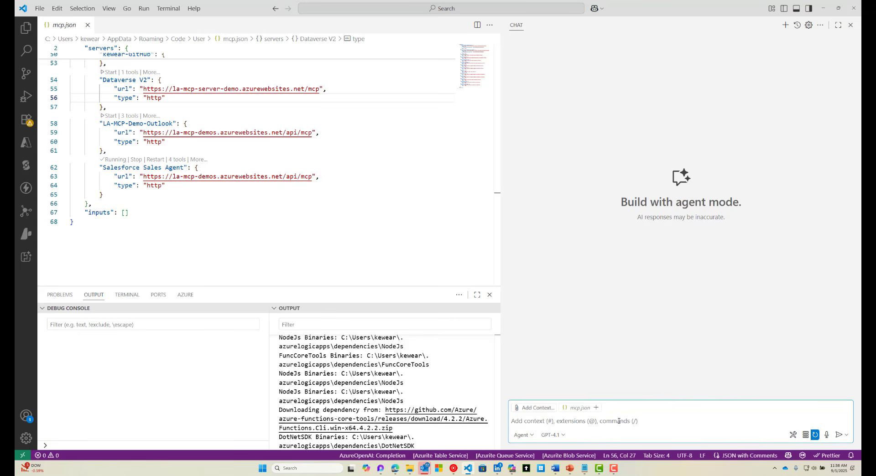
type("Bring up the Contoso Construction Account")
key("Return")
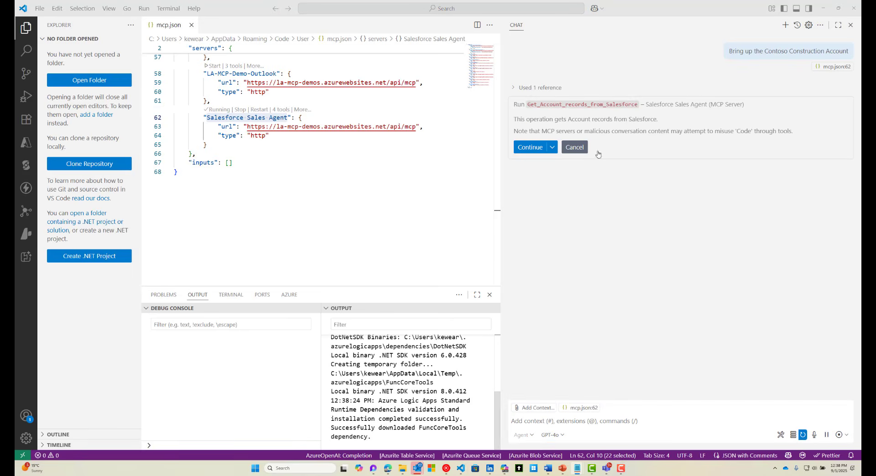
Allow the account records lookup and prompt the agent to add a contact with name, email and city Seattle, linked to Contoso Construction Account.
left_click(539, 148)
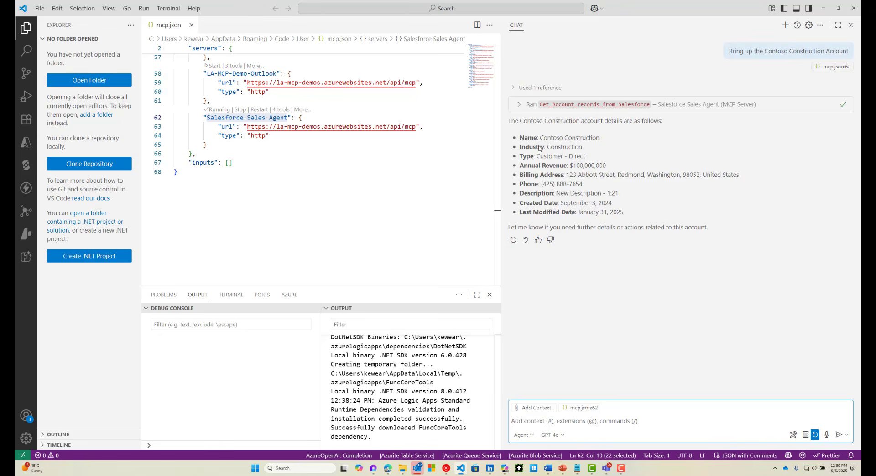
left_click(556, 423)
key("ctrl+v")
key("Return")
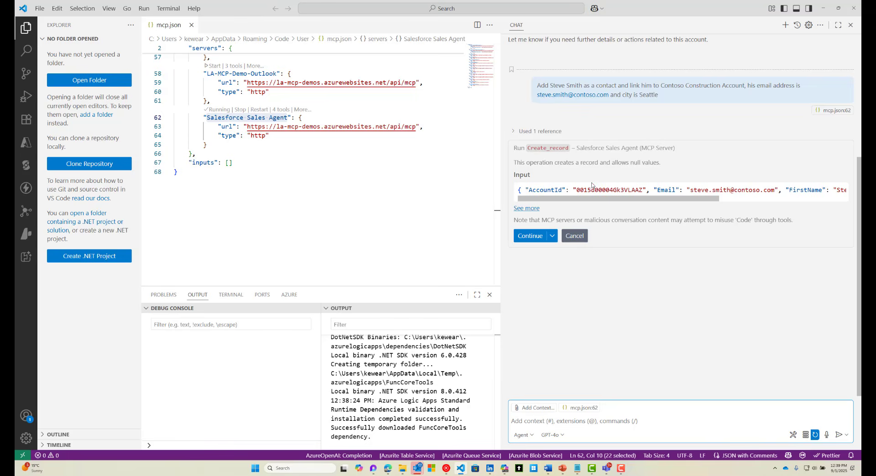
Review the full input of the Create_record tool call for the new contact and allow it to run.
scroll(569, 98, "up", 5)
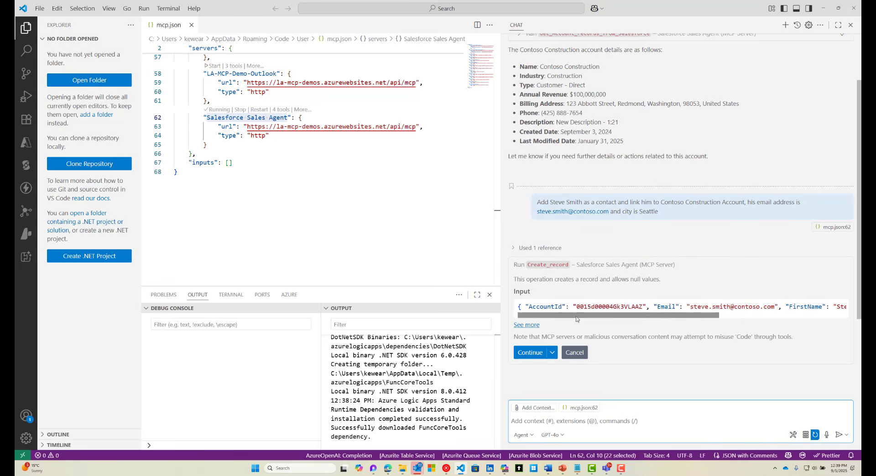
left_click_drag(576, 316, 703, 321)
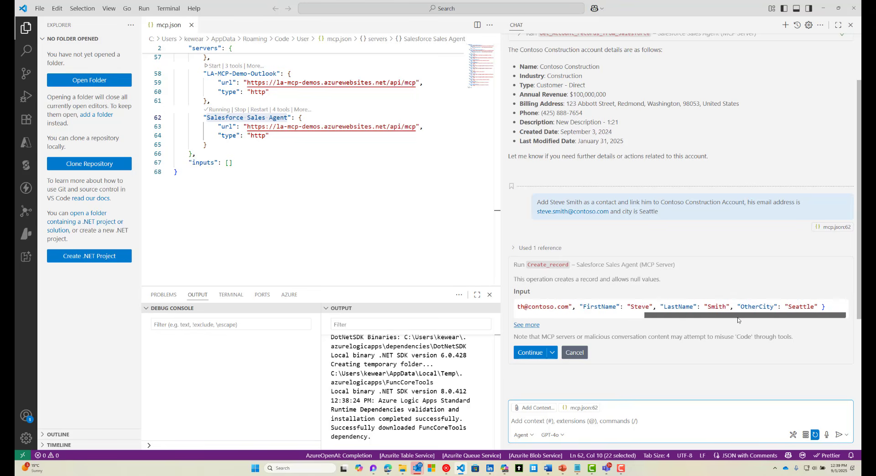
scroll(602, 336, "down", 2)
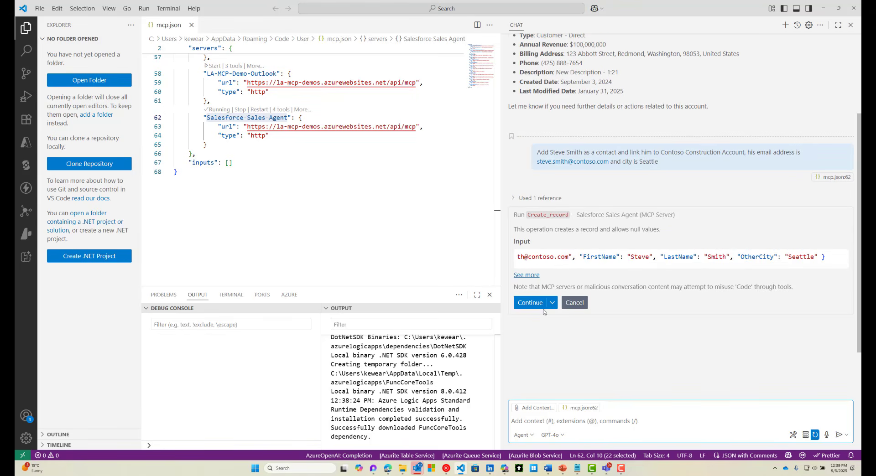
left_click(529, 303)
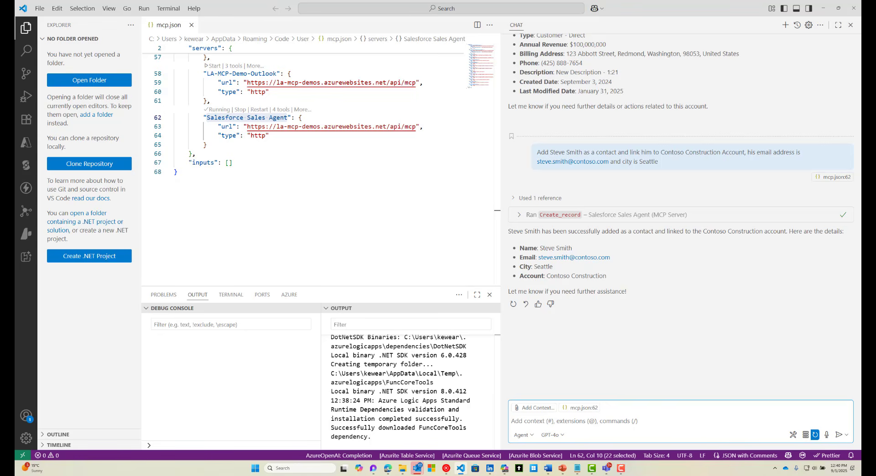
Switch to Salesforce in the browser and reload the Contoso Construction account page to check its contacts.
key("alt+Tab")
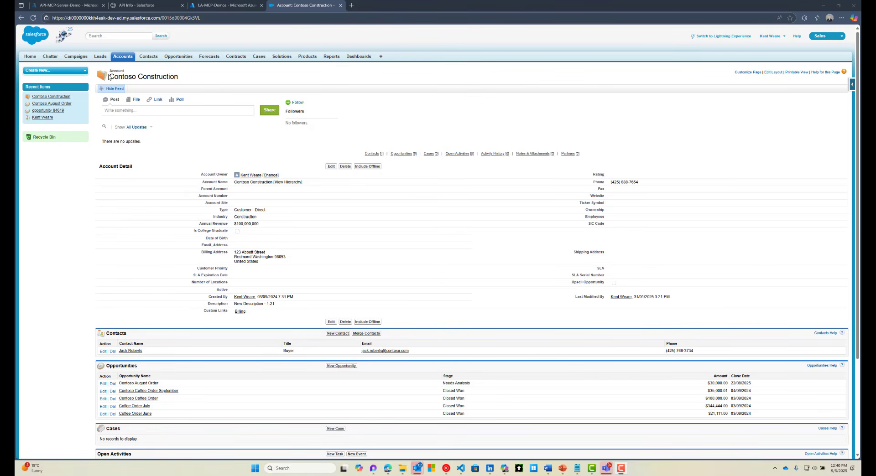
left_click(32, 17)
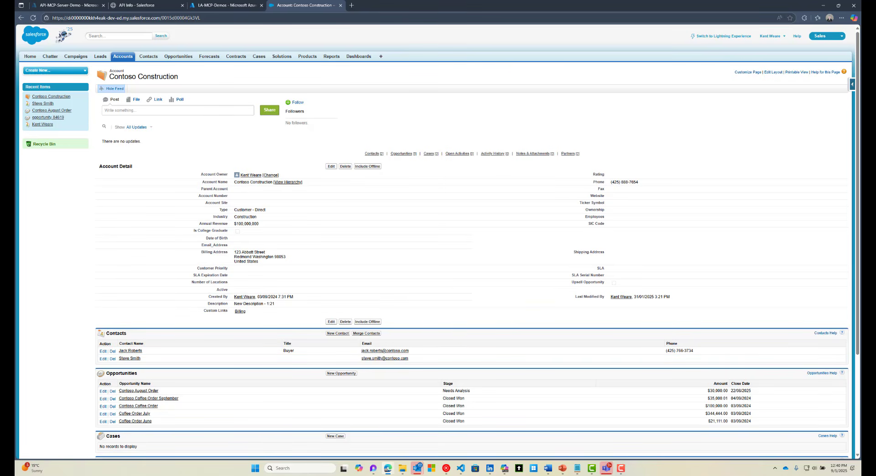
Return to Visual Studio Code, ask "What opportunities do we have for Contoso COnstruction that close in August 2025" and allow the opportunity records lookup.
key("alt+Tab")
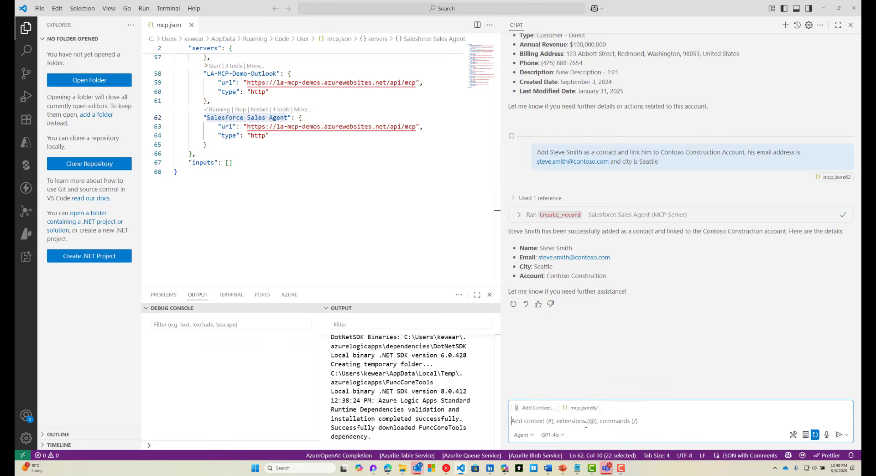
type("What opportunities do we have for Contoso COnstruction that close in August 2025")
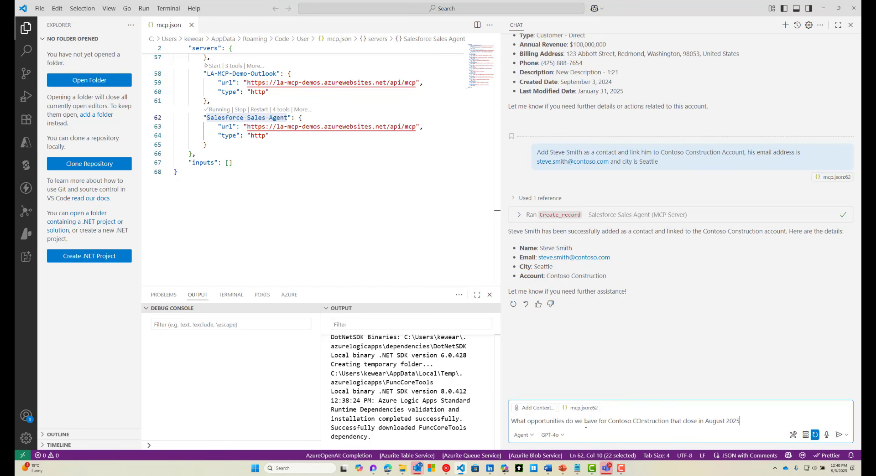
key("Return")
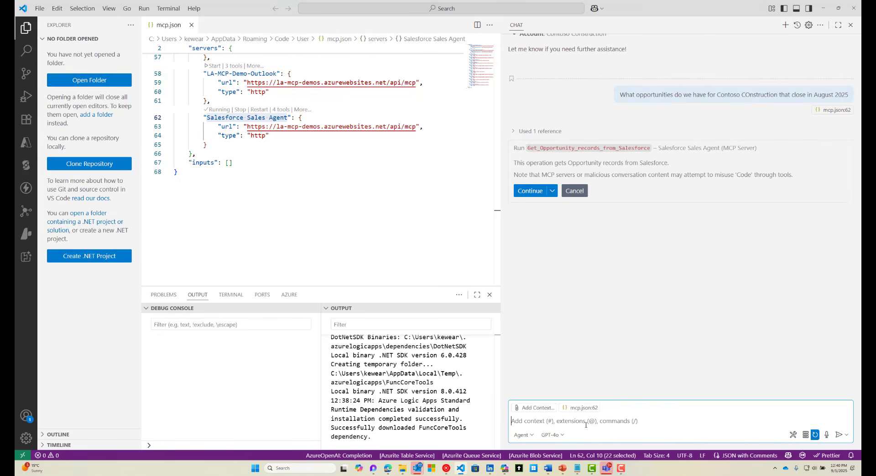
left_click(529, 190)
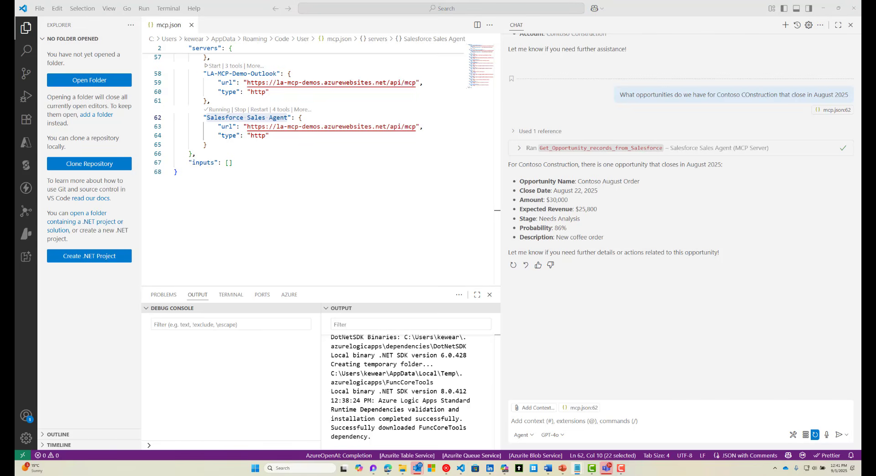
Send the prompt "Update this opportunity to have a opportunity percentage of 94%", review the Update_record_V3 input and allow it to run.
left_click(611, 420)
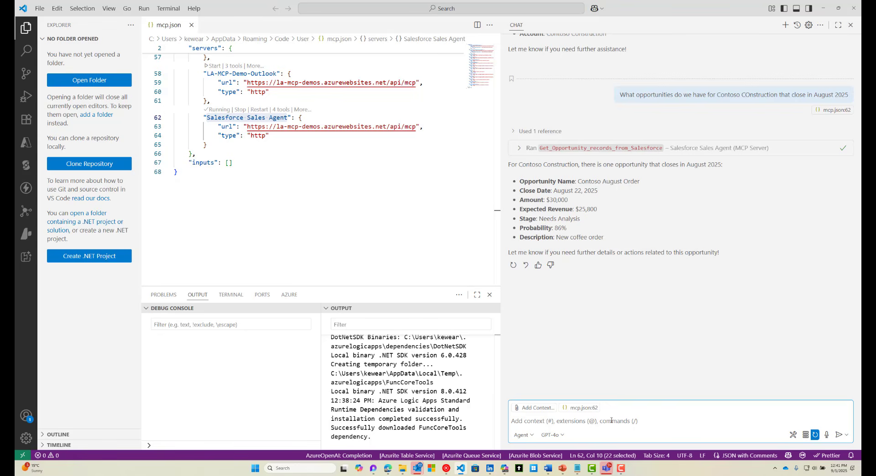
type("Update this opportunity to have a opportunity percentage of 94%")
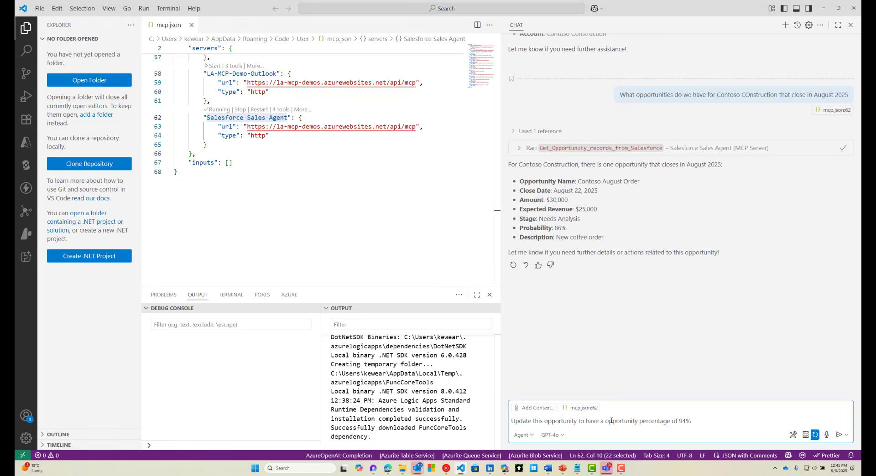
key("Return")
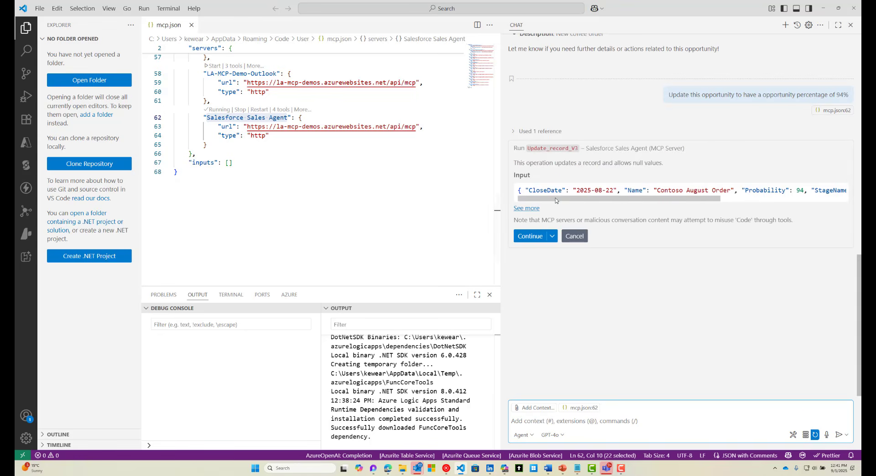
left_click_drag(556, 201, 721, 202)
left_click(530, 236)
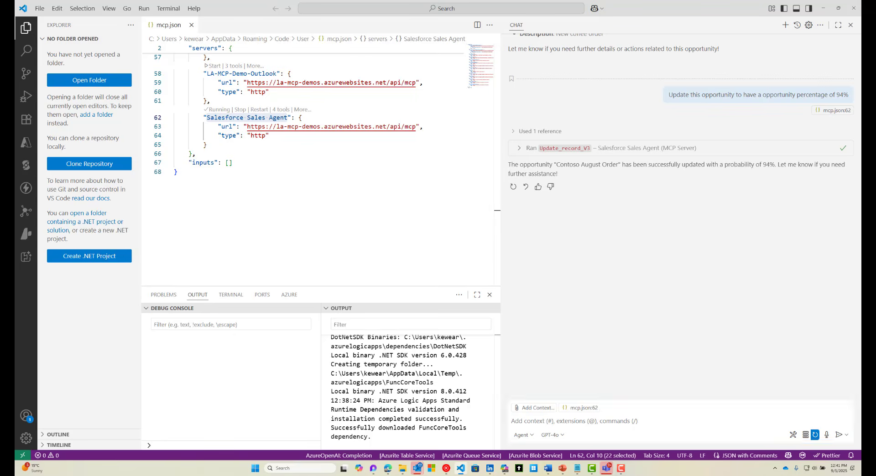
Switch to Salesforce in the browser and open the Contoso August Order opportunity to check its probability.
key("alt+Tab")
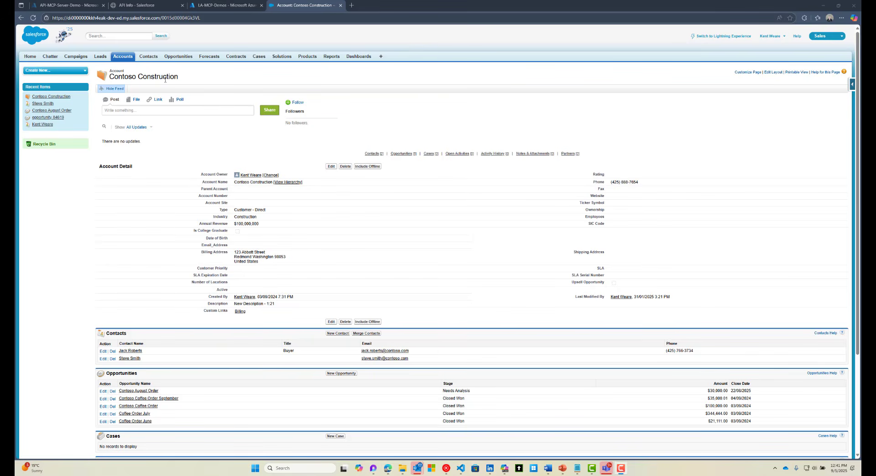
left_click(137, 391)
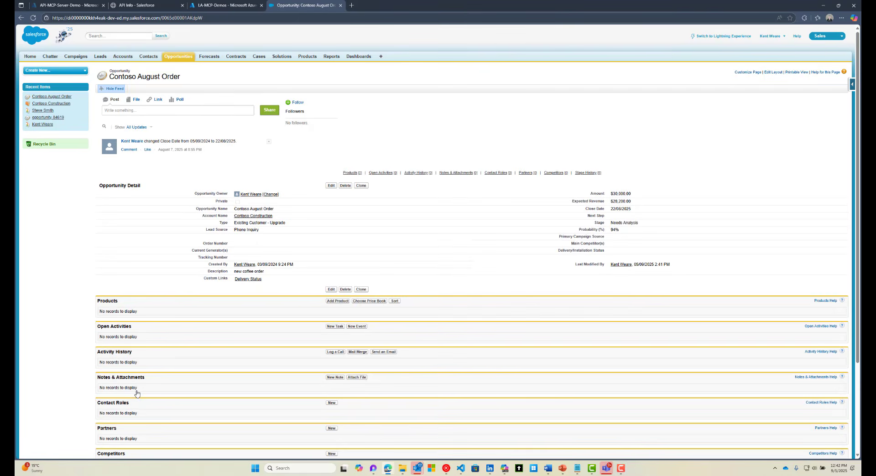